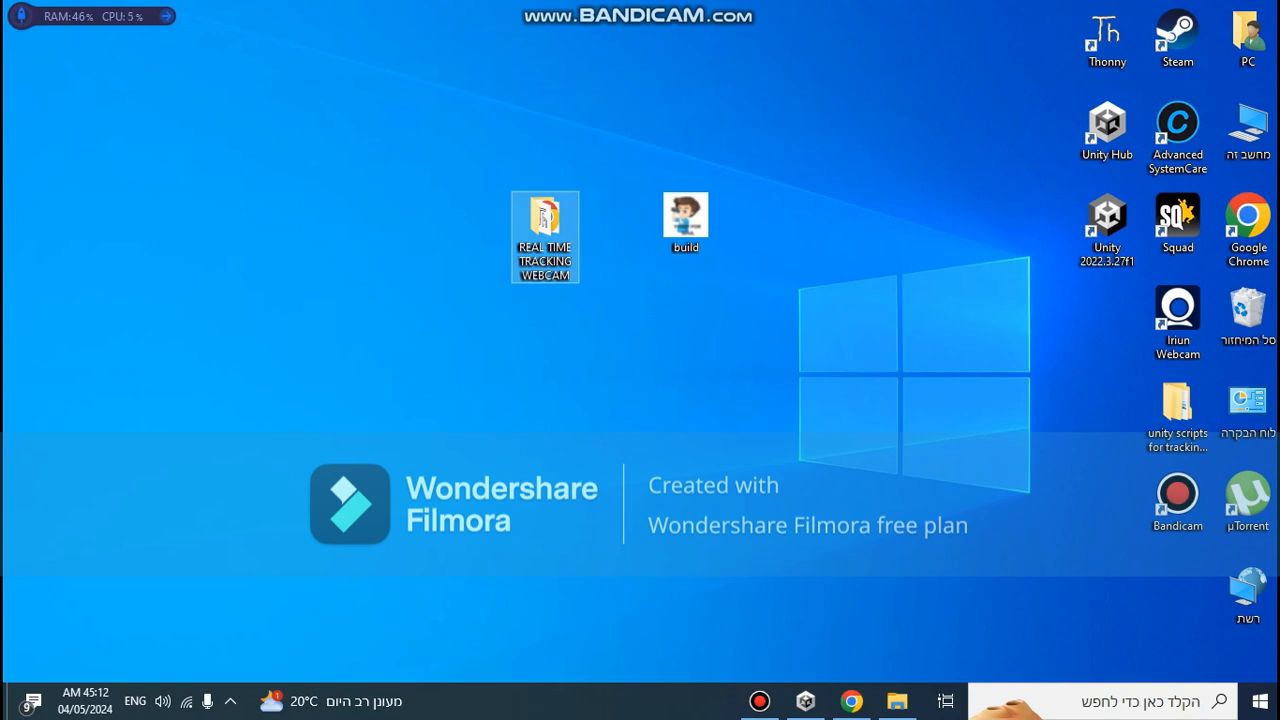
# Run the build application from the desktop to preview the webcam object tracking, and close it
pyautogui.moveTo(686, 217); pyautogui.dragTo(677, 235)
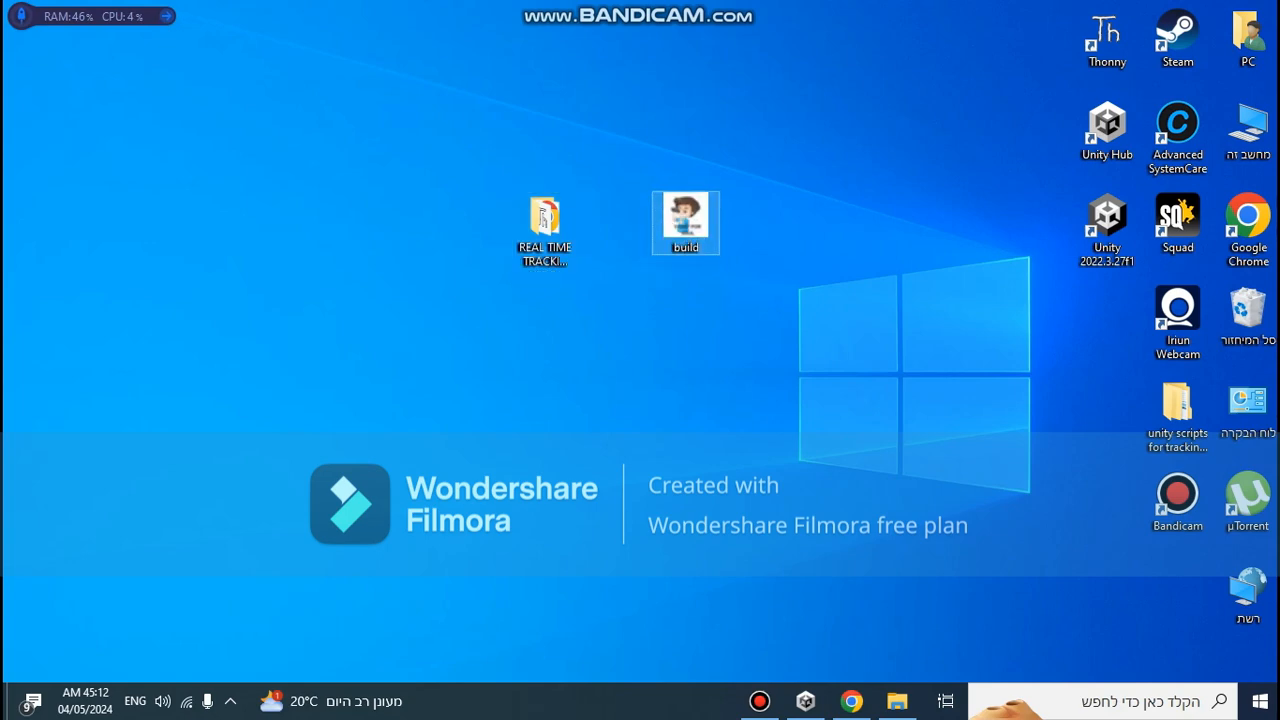
pyautogui.doubleClick(677, 235)
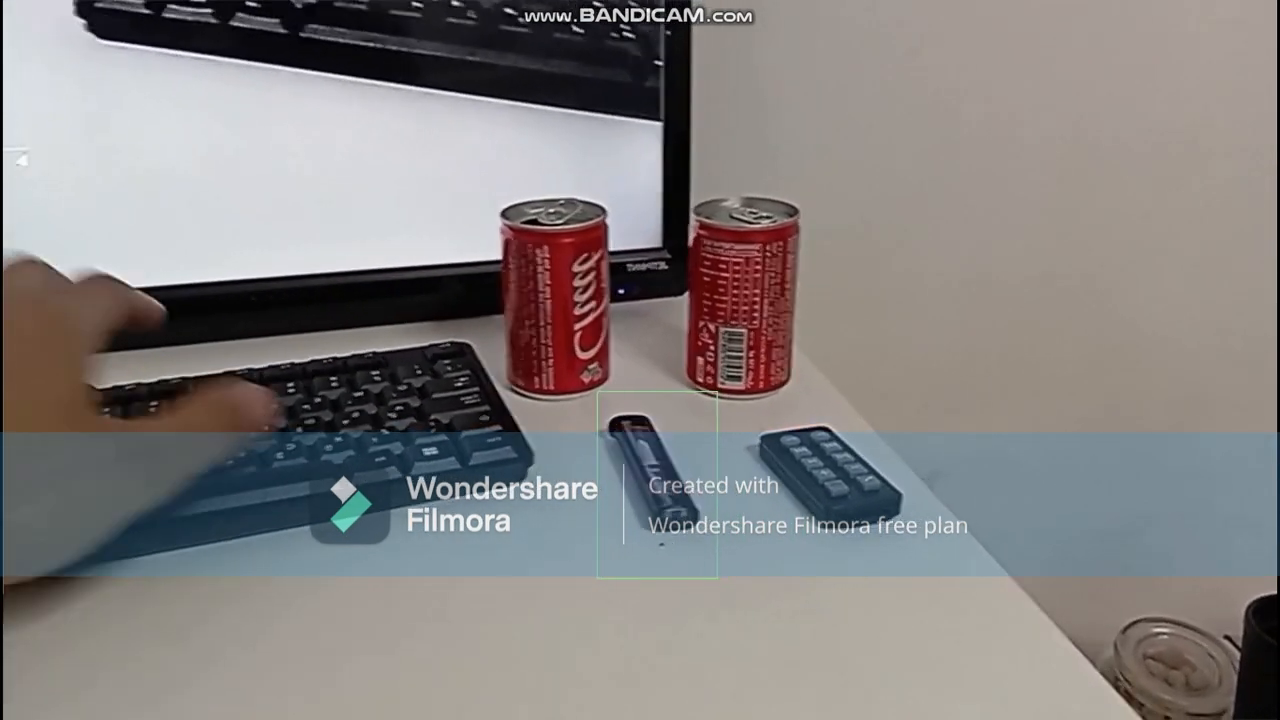
pyautogui.hotkey('alt', 'F4')
# Open the REAL TIME TRACKING WEBCAM folder and view the OpenCV plus Unity asset page in Chrome, highlighting its title
pyautogui.doubleClick(544, 228)
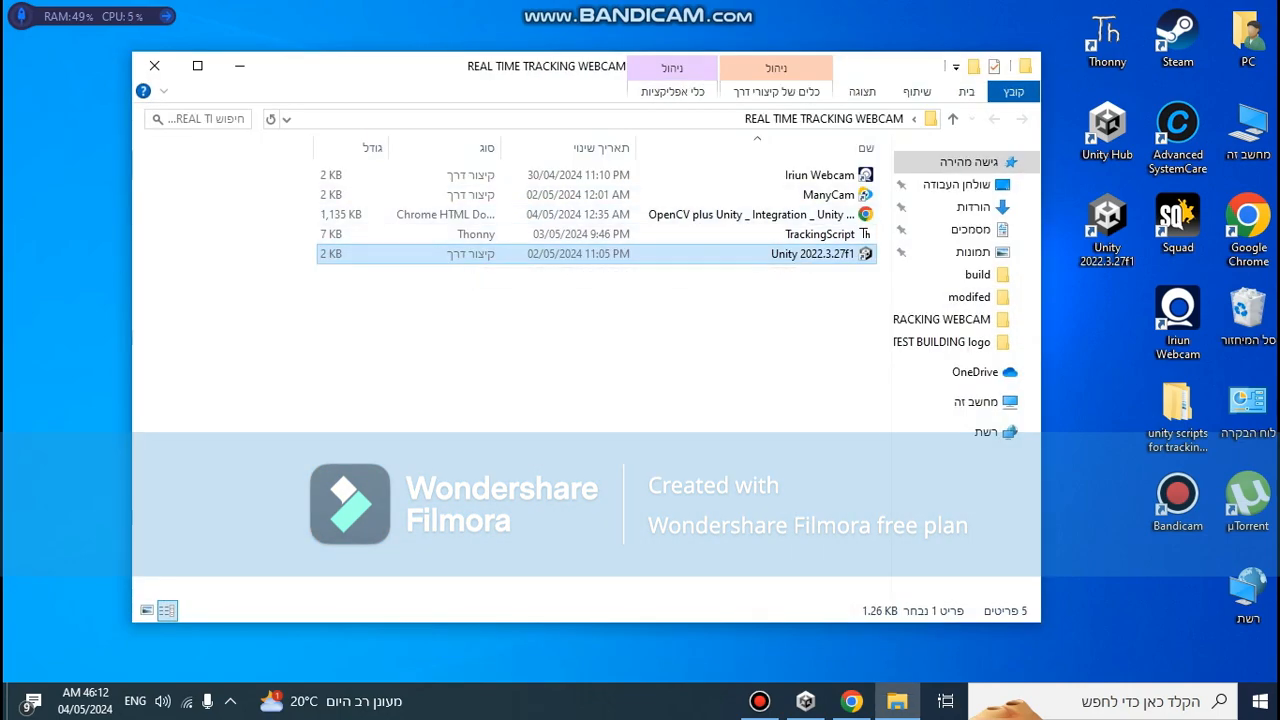
pyautogui.click(851, 701)
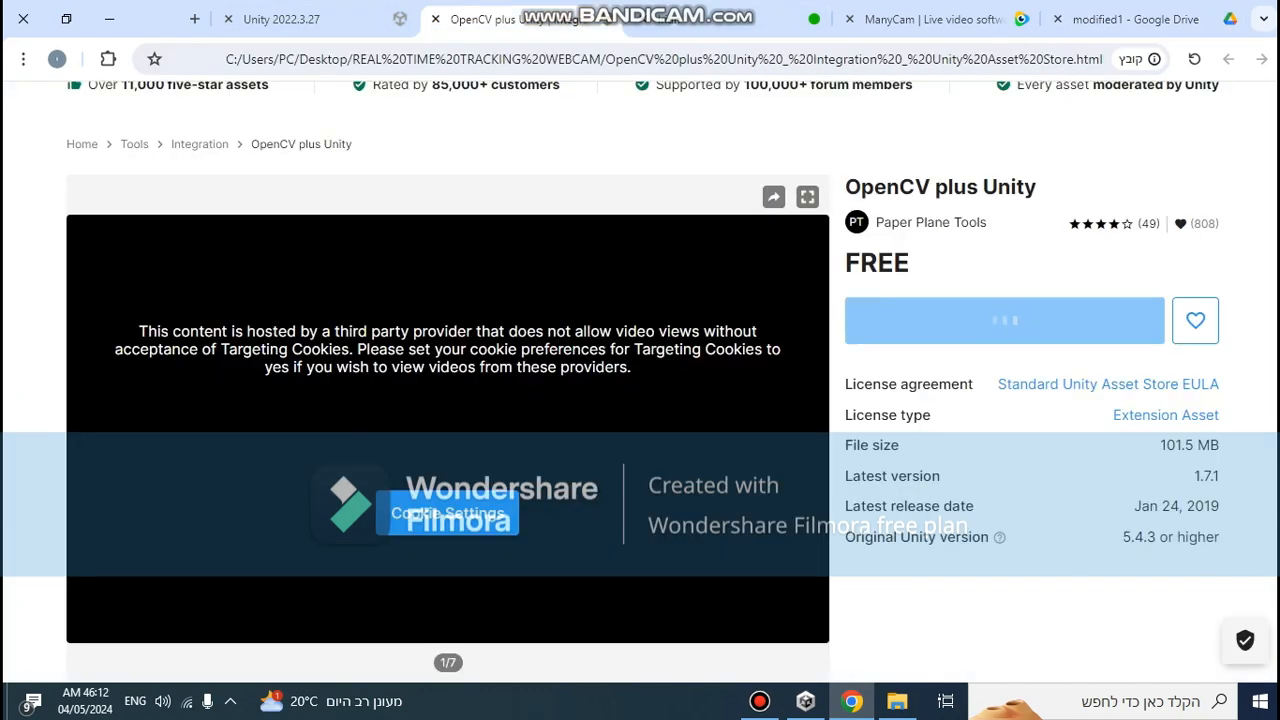
pyautogui.click(495, 19)
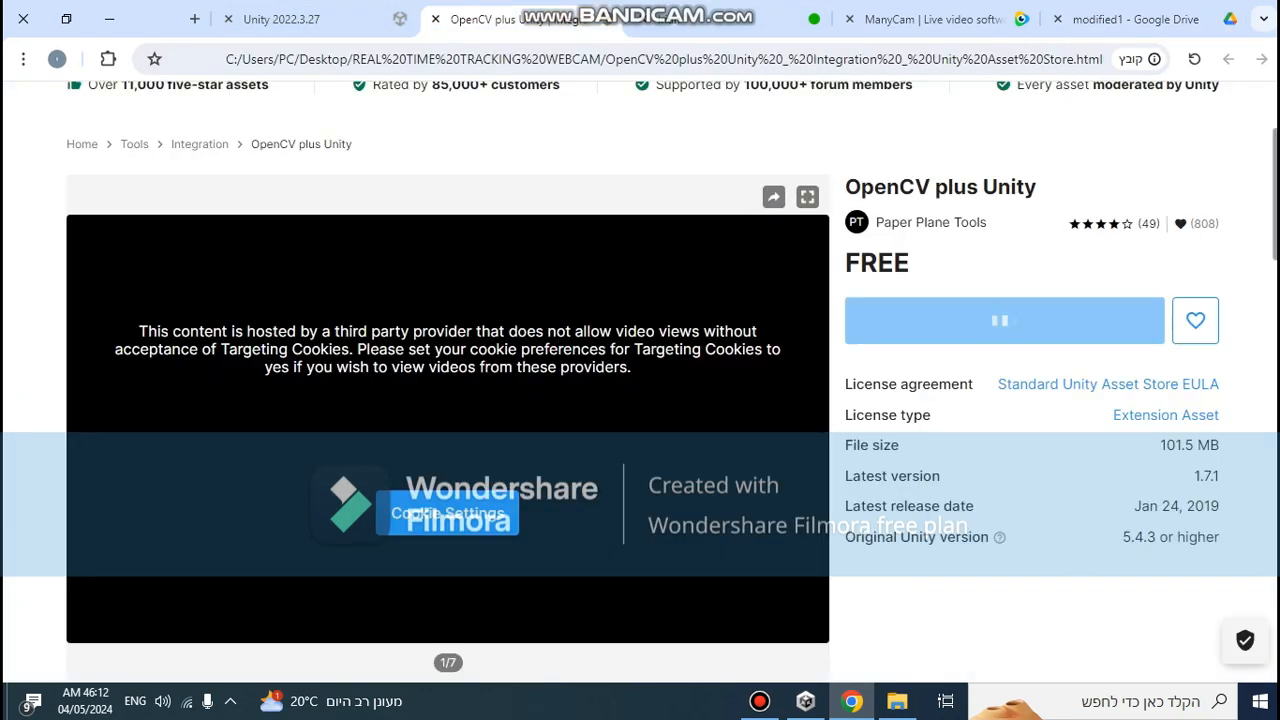
pyautogui.moveTo(846, 187); pyautogui.dragTo(1037, 187)
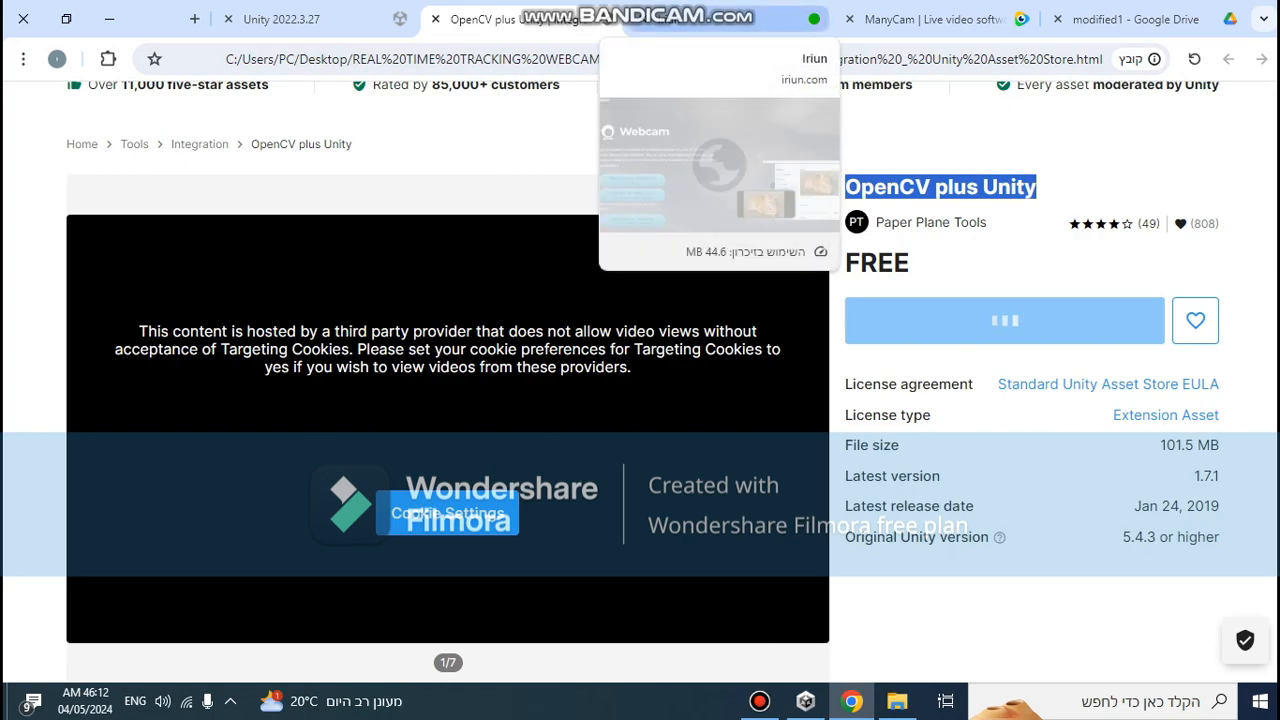
# View the Iriun Webcam and ManyCam websites and the modified1 folder in Google Drive containing TrackingScript.cs
pyautogui.click(700, 18)
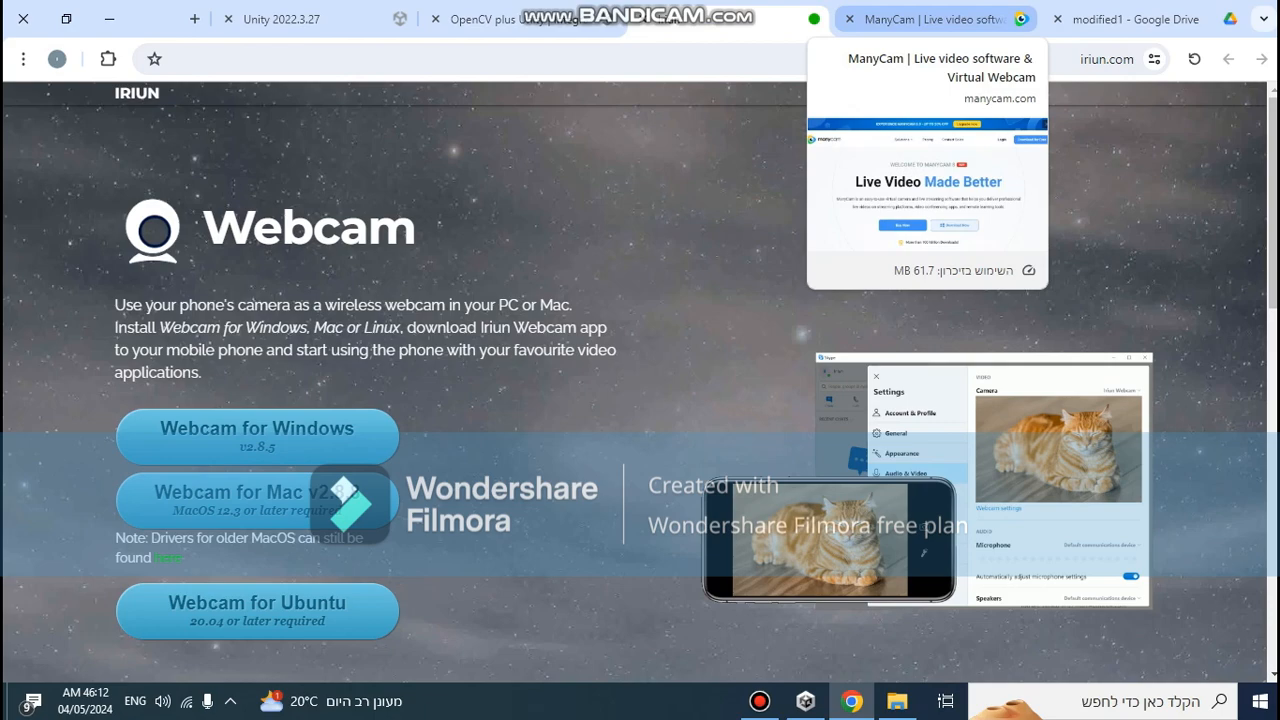
pyautogui.click(930, 20)
pyautogui.moveTo(528, 182)
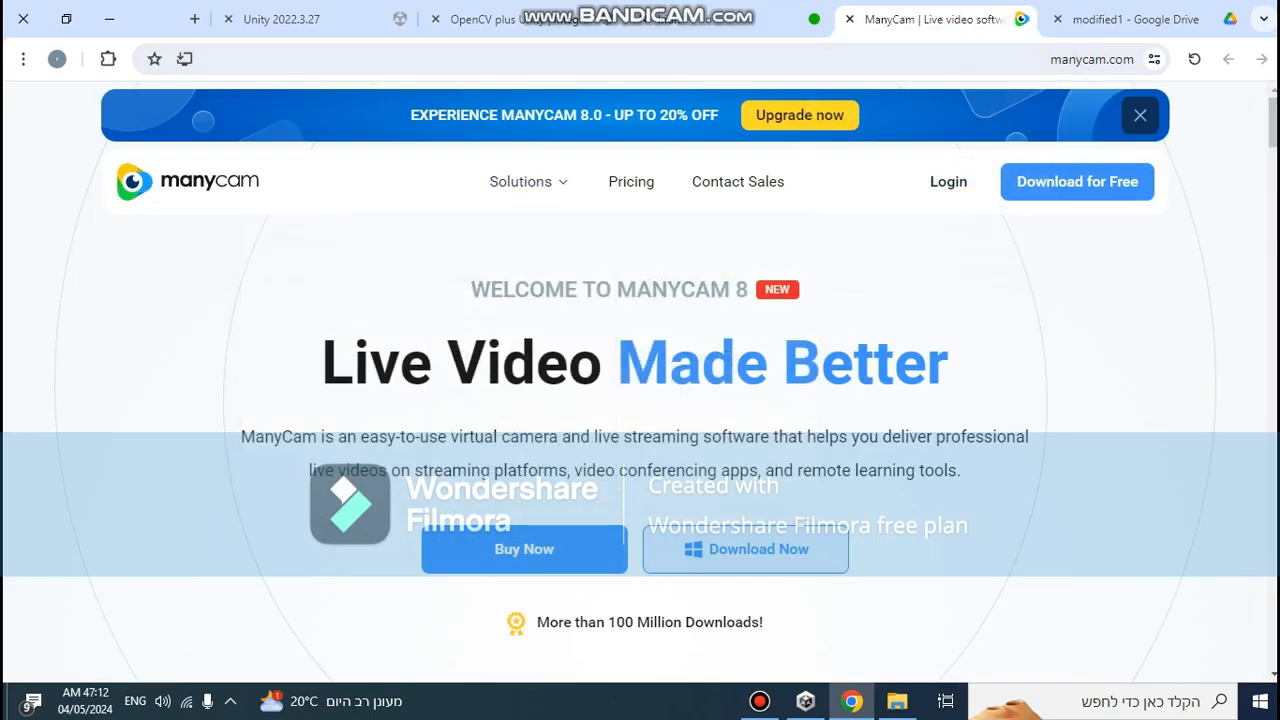
pyautogui.click(735, 20)
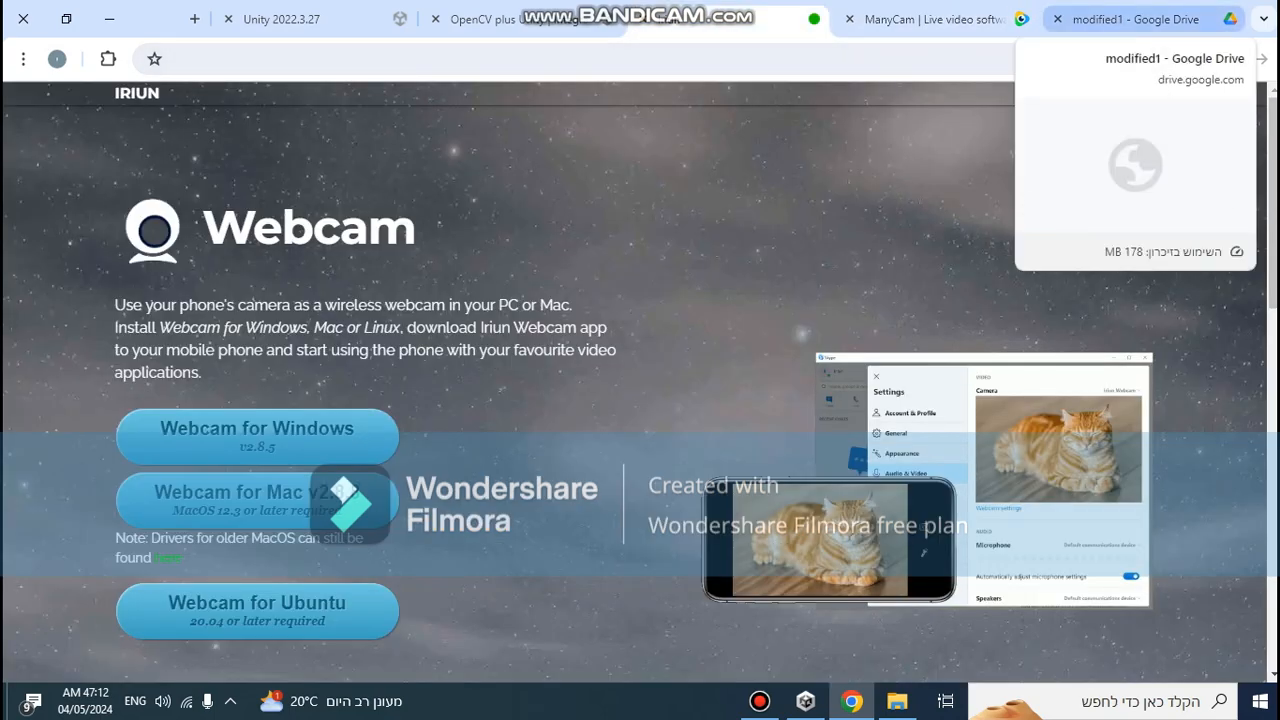
pyautogui.click(1135, 19)
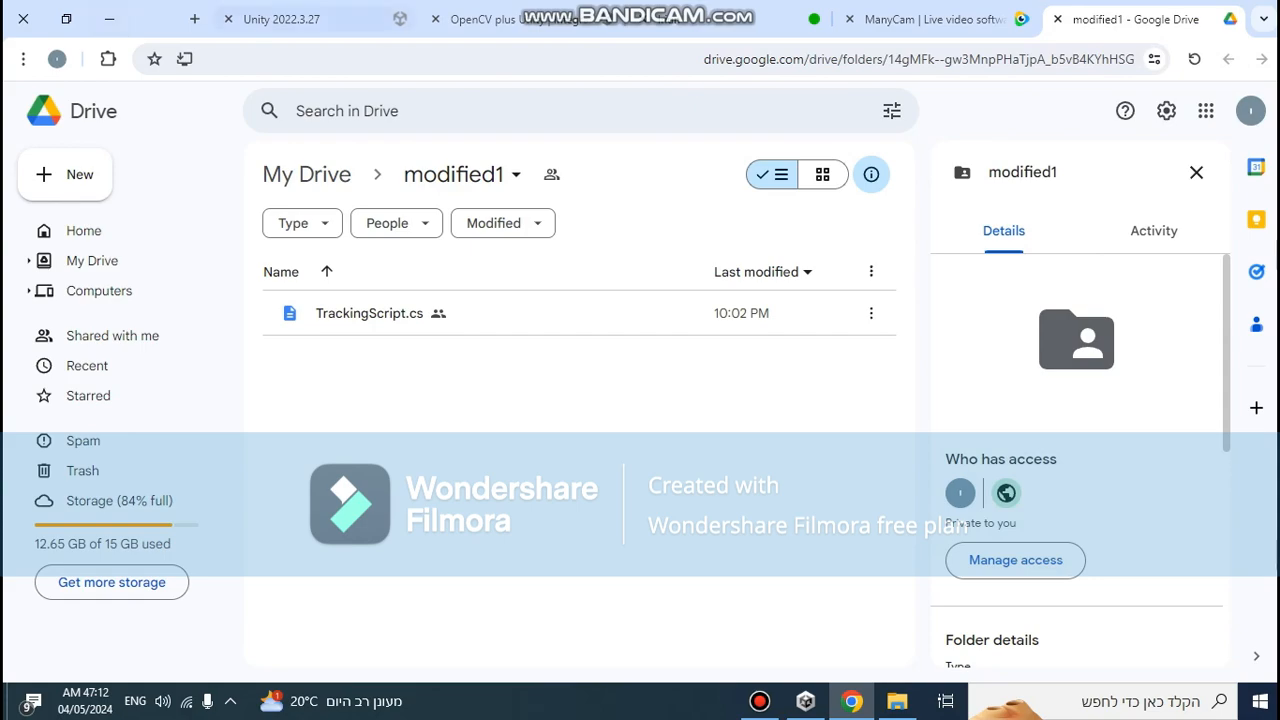
# View the Unity 2022.3.27 release page, leaf back through the other reference pages and minimize the browser
pyautogui.click(300, 19)
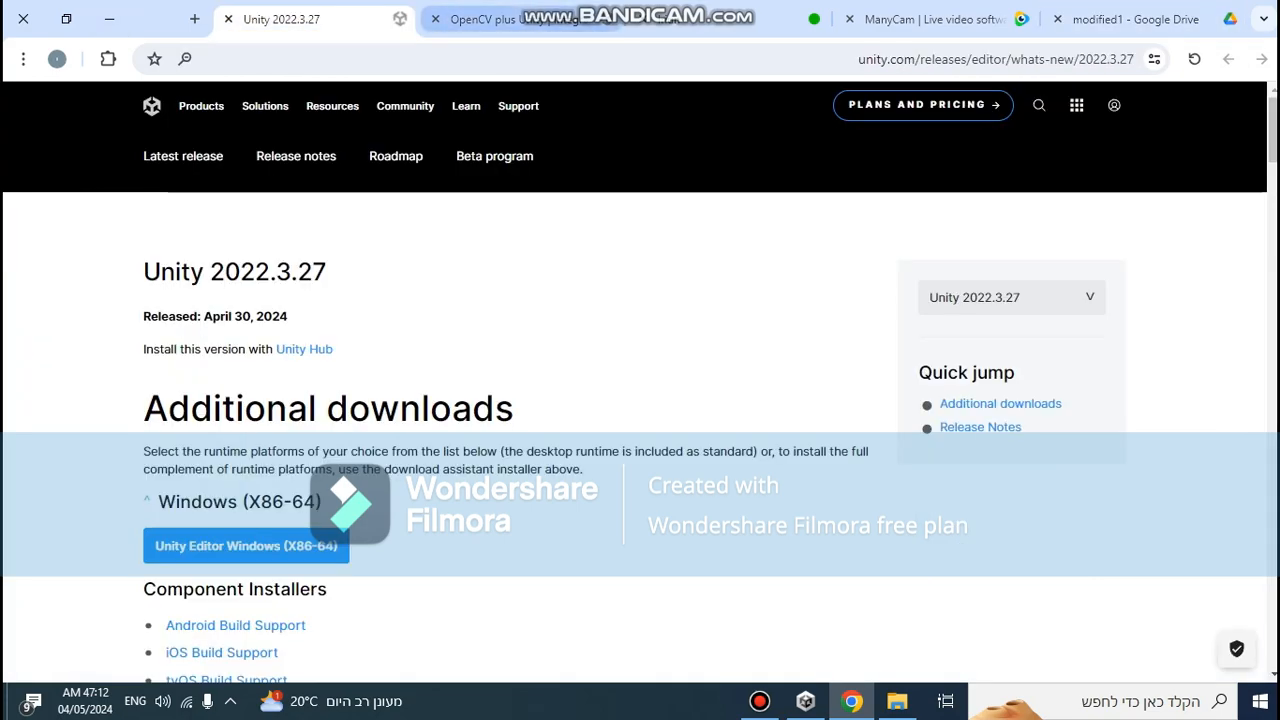
pyautogui.hotkey('ctrl', 'shift', 'Tab')
pyautogui.hotkey('ctrl', 'shift', 'Tab')
pyautogui.hotkey('ctrl', 'shift', 'Tab')
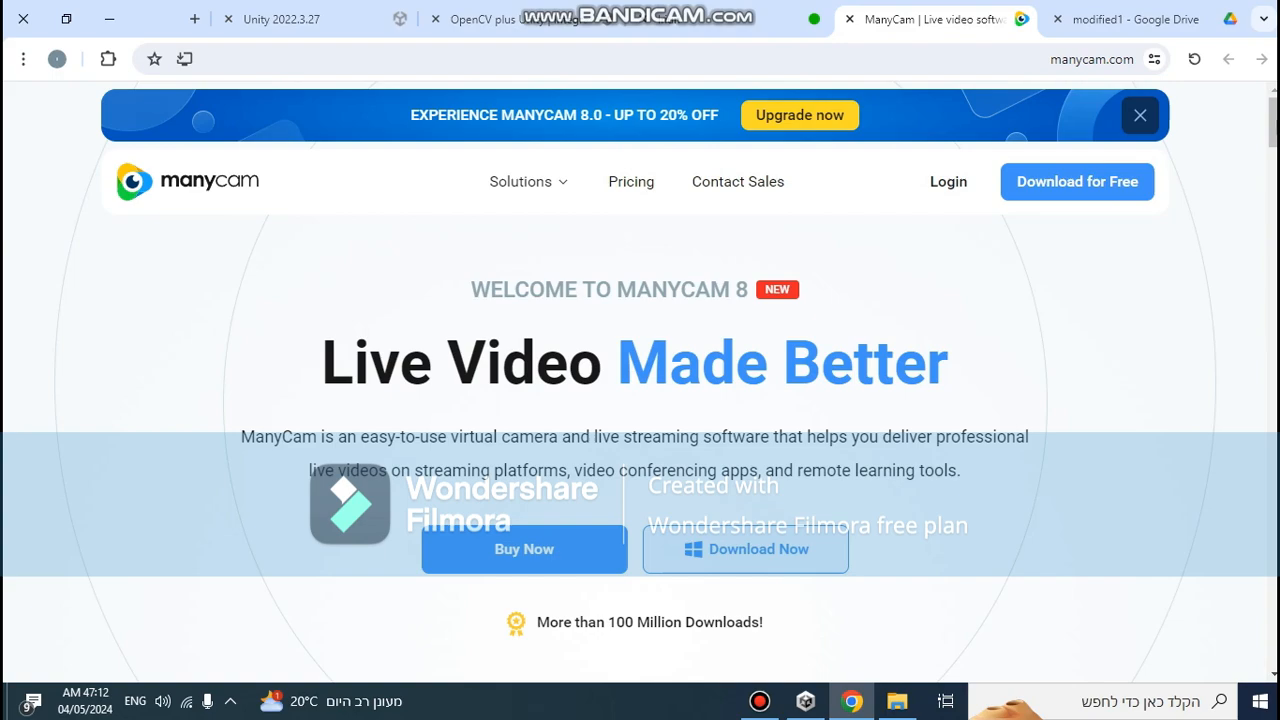
pyautogui.hotkey('ctrl', 'shift', 'Tab')
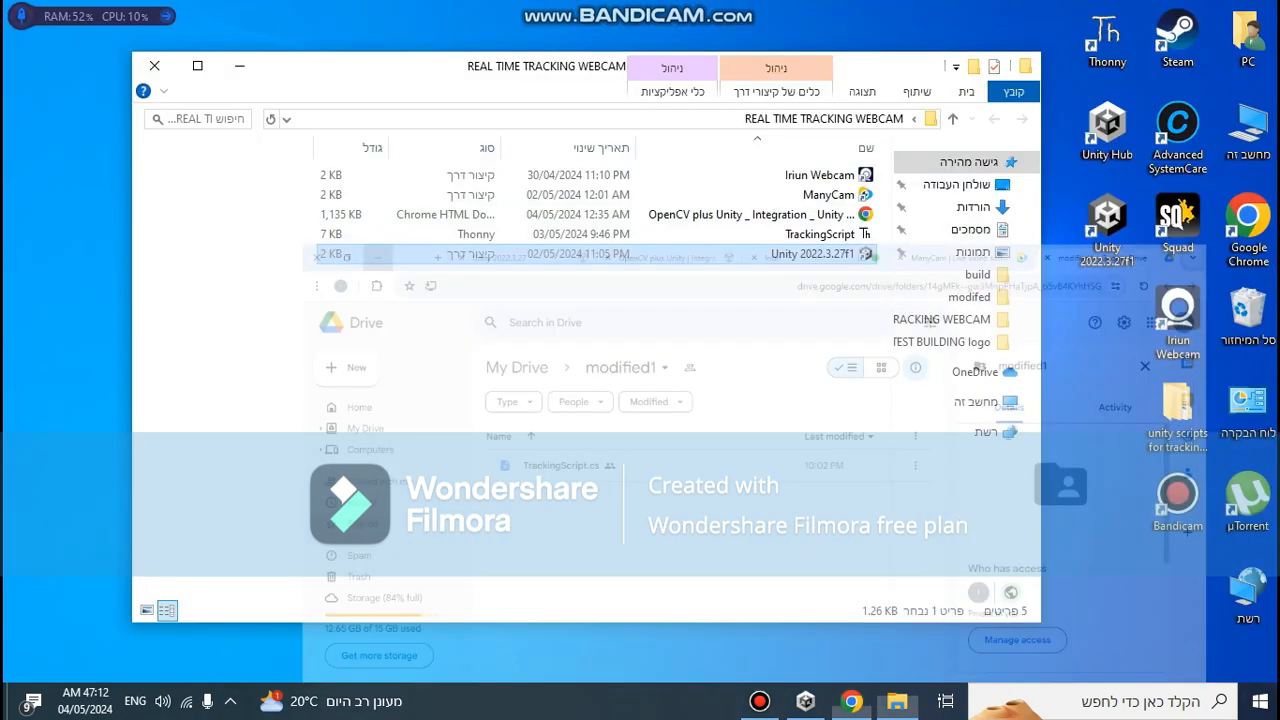
pyautogui.click(110, 19)
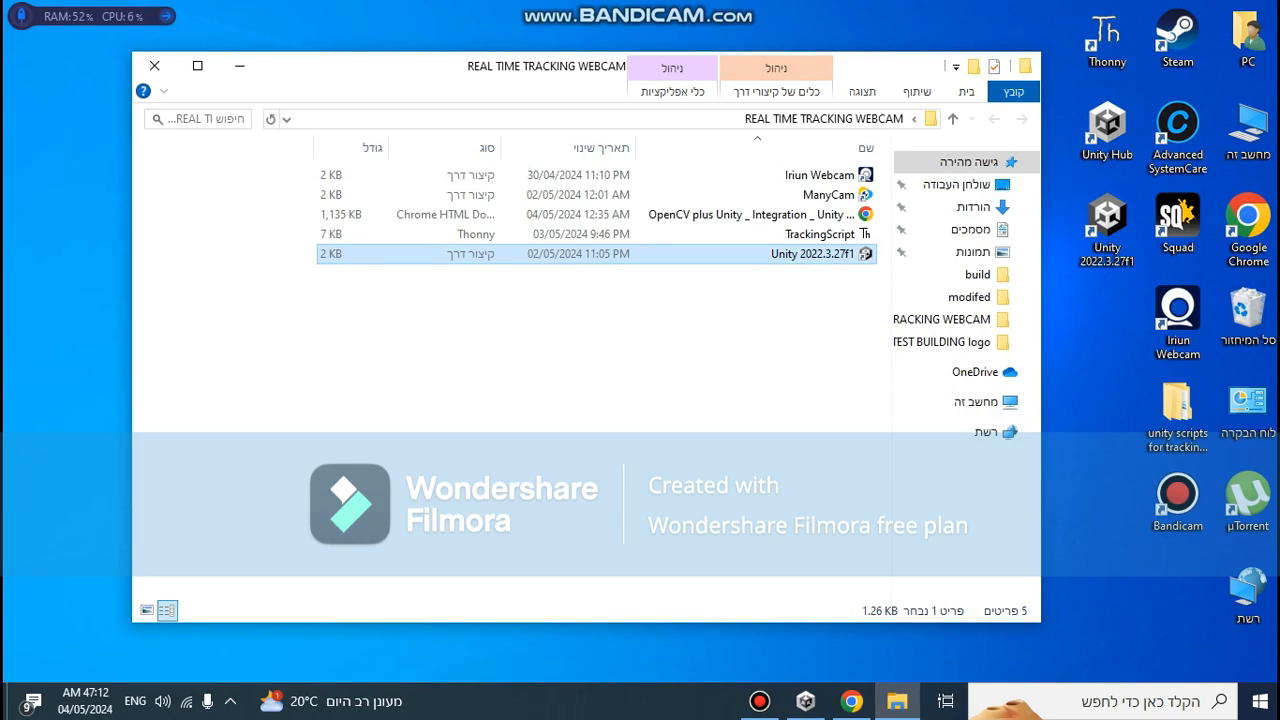
pyautogui.moveTo(366, 67); pyautogui.dragTo(388, 56)
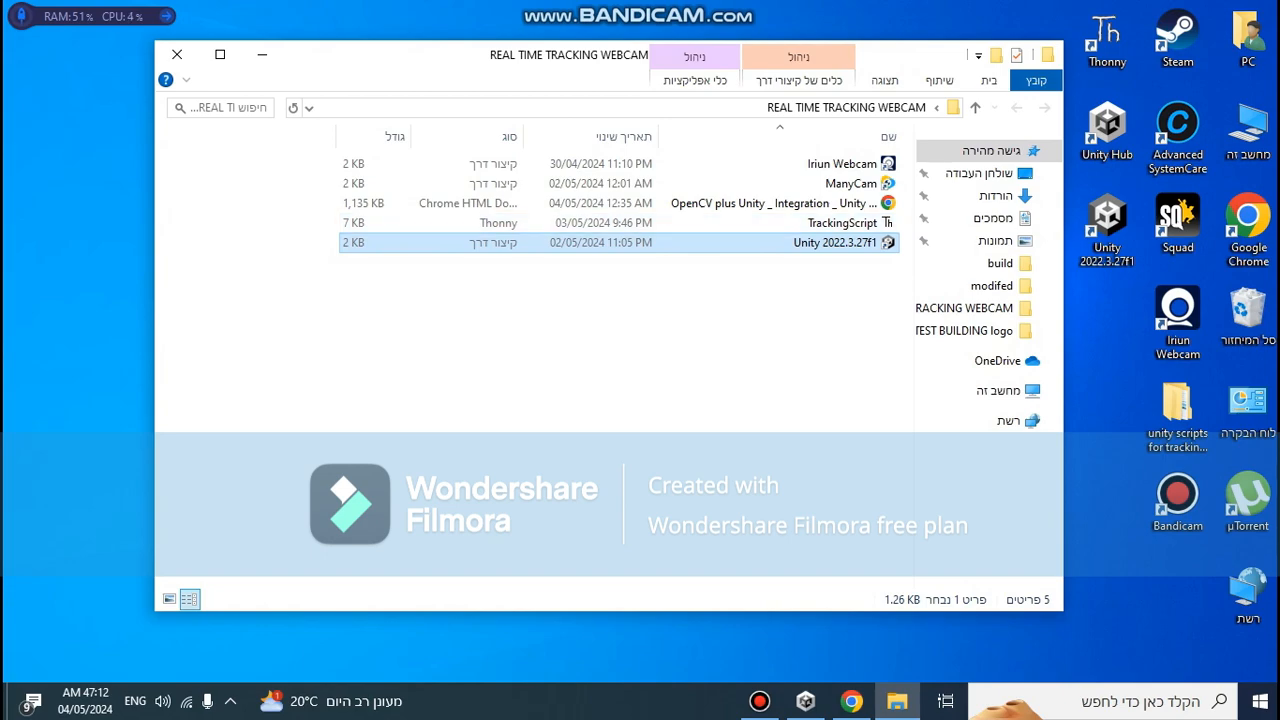
pyautogui.click(600, 350)
pyautogui.moveTo(746, 51); pyautogui.dragTo(719, 45)
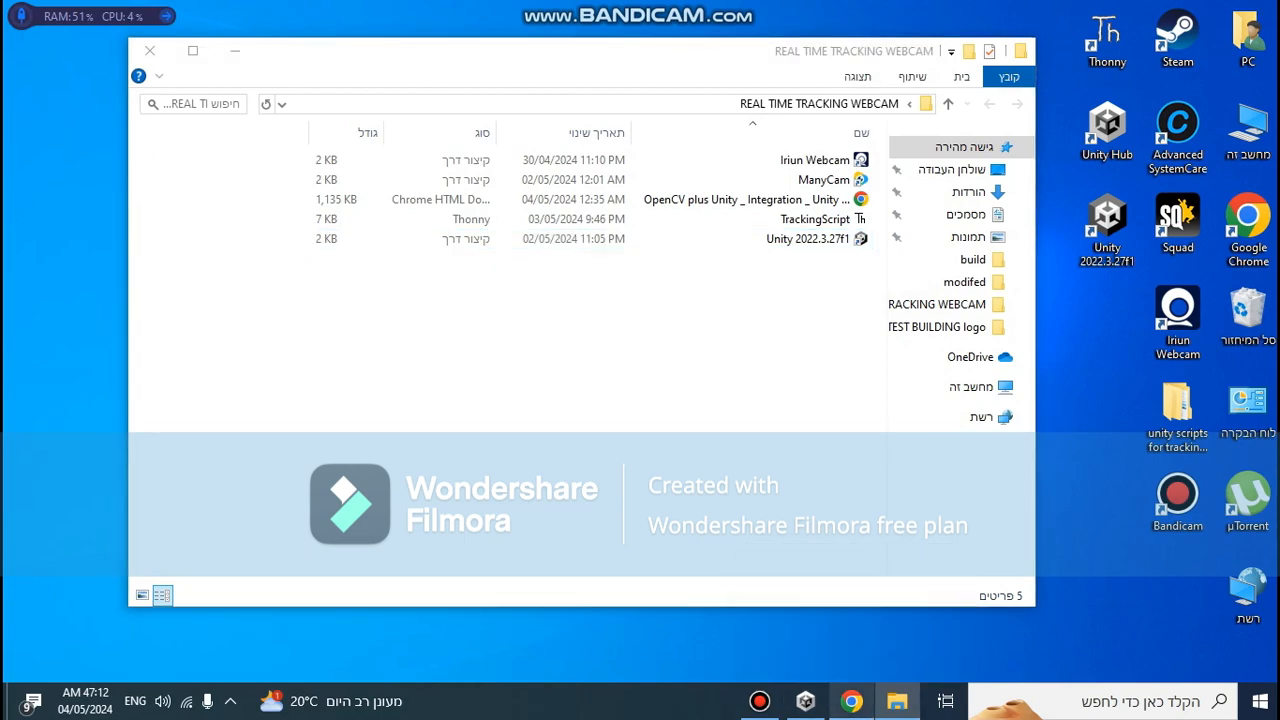
# Check the Unity 2022.3.27 release page in Chrome and return to the REAL TIME TRACKING WEBCAM folder
pyautogui.click(851, 701)
pyautogui.click(282, 19)
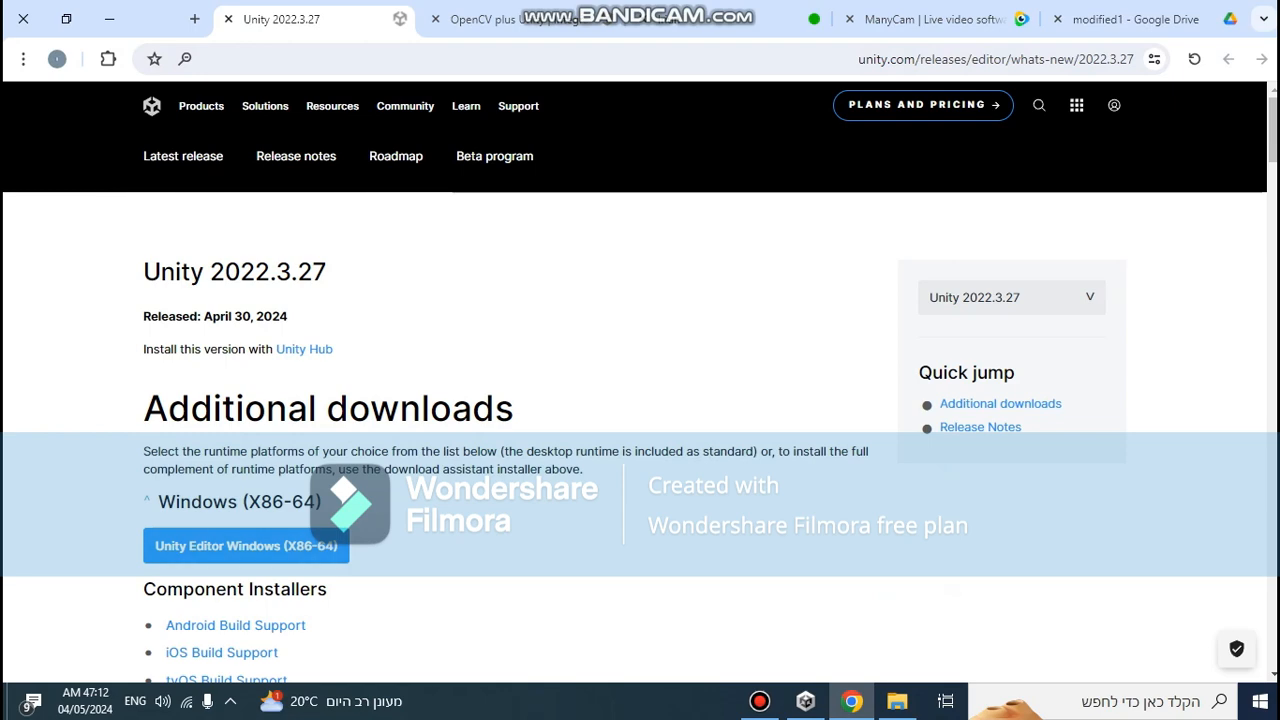
pyautogui.click(851, 701)
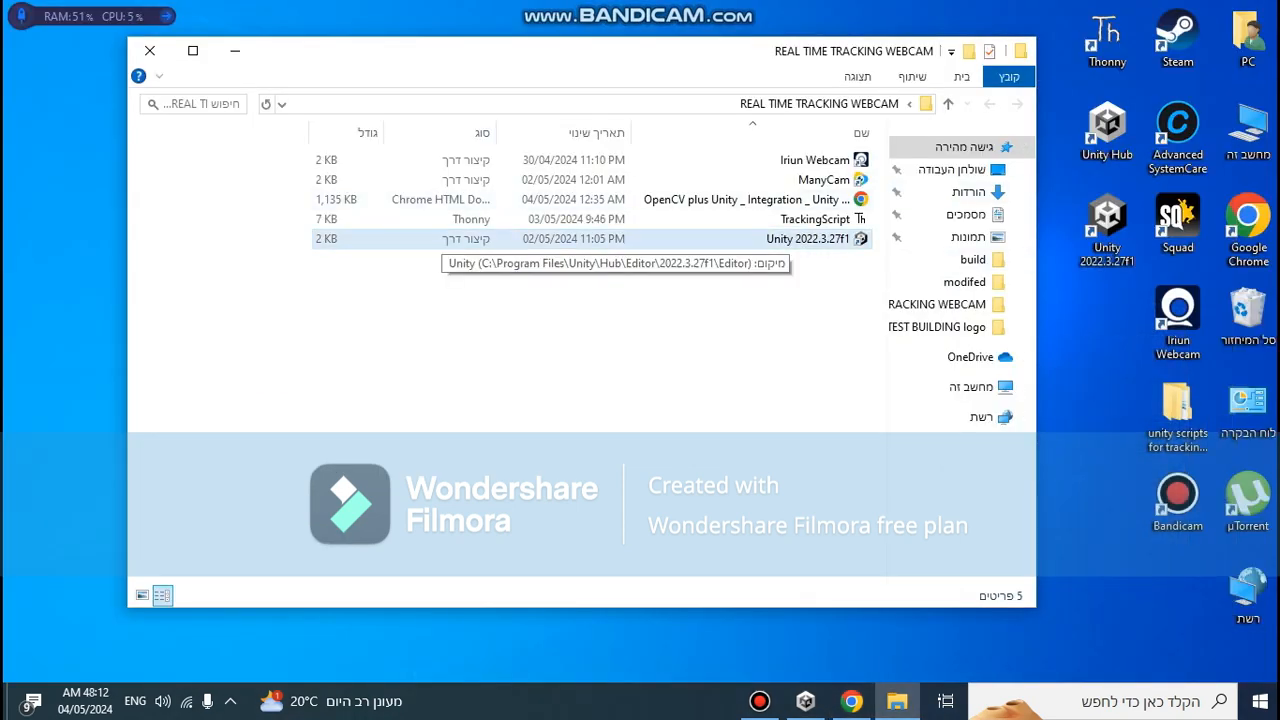
# Launch Unity Hub through the Unity 2022.3.27f1 shortcut in the folder and reposition its window
pyautogui.click(780, 240)
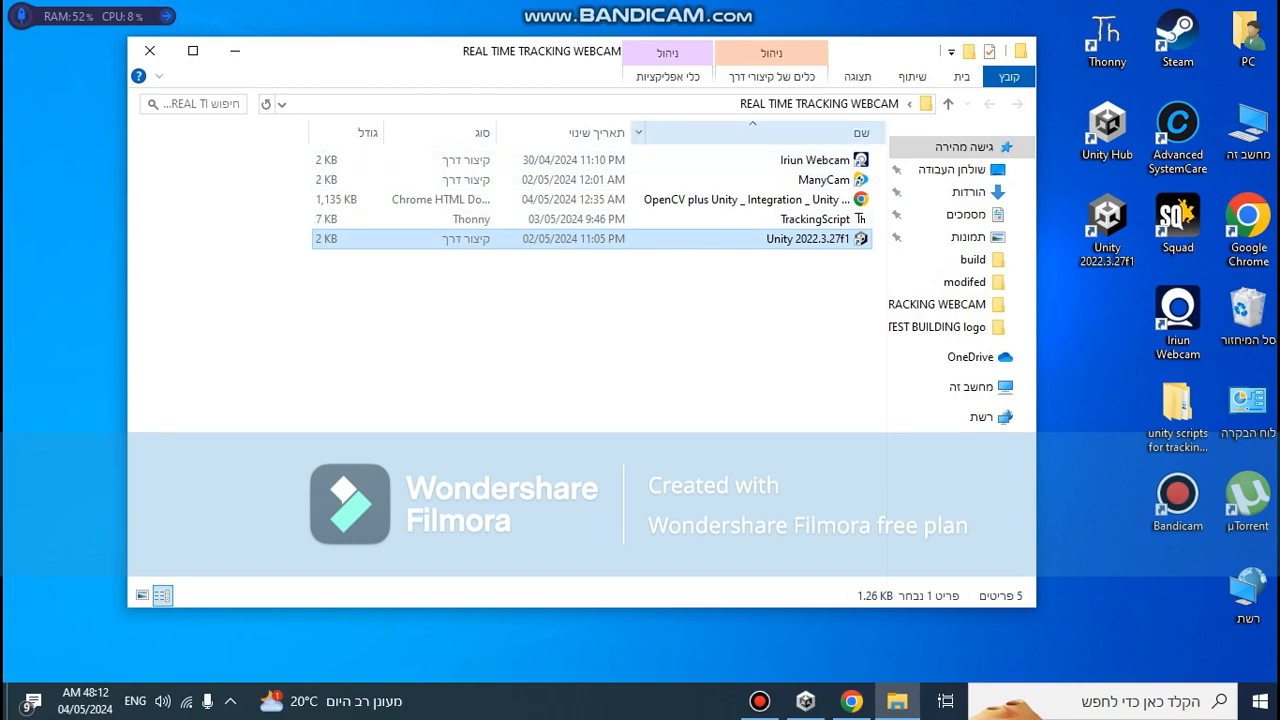
pyautogui.doubleClick(400, 239)
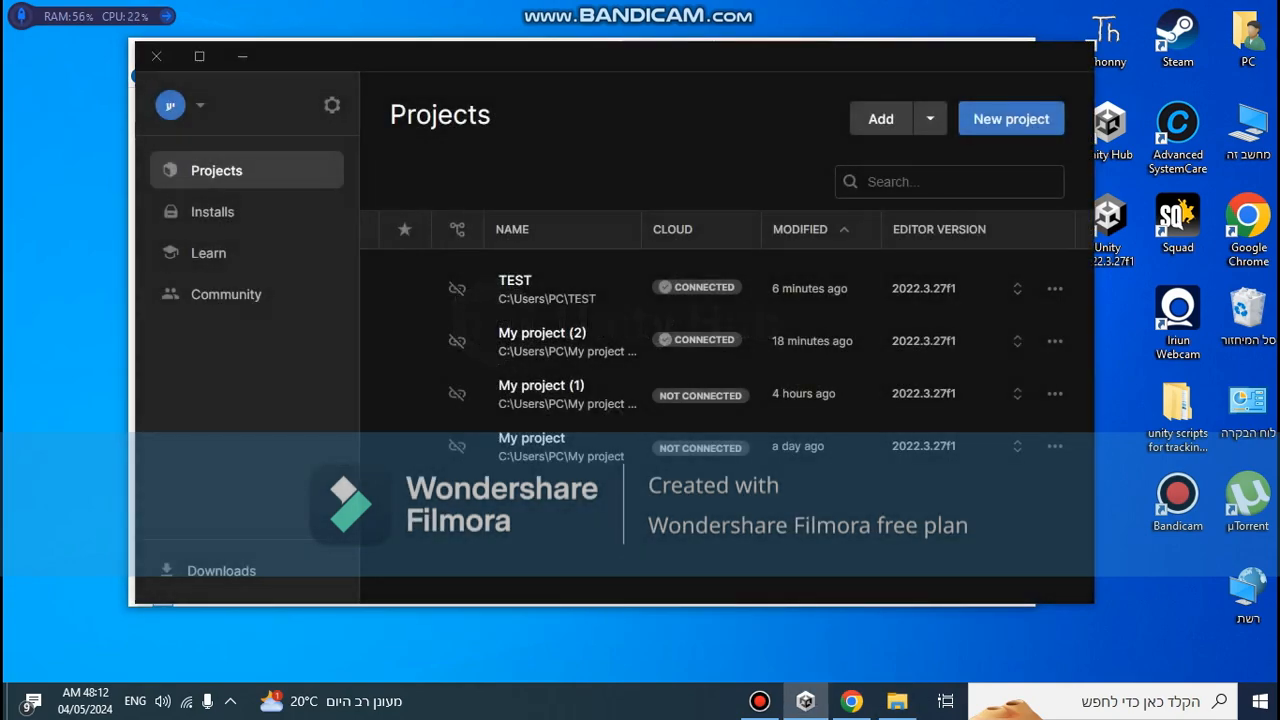
pyautogui.moveTo(706, 51); pyautogui.dragTo(660, 72)
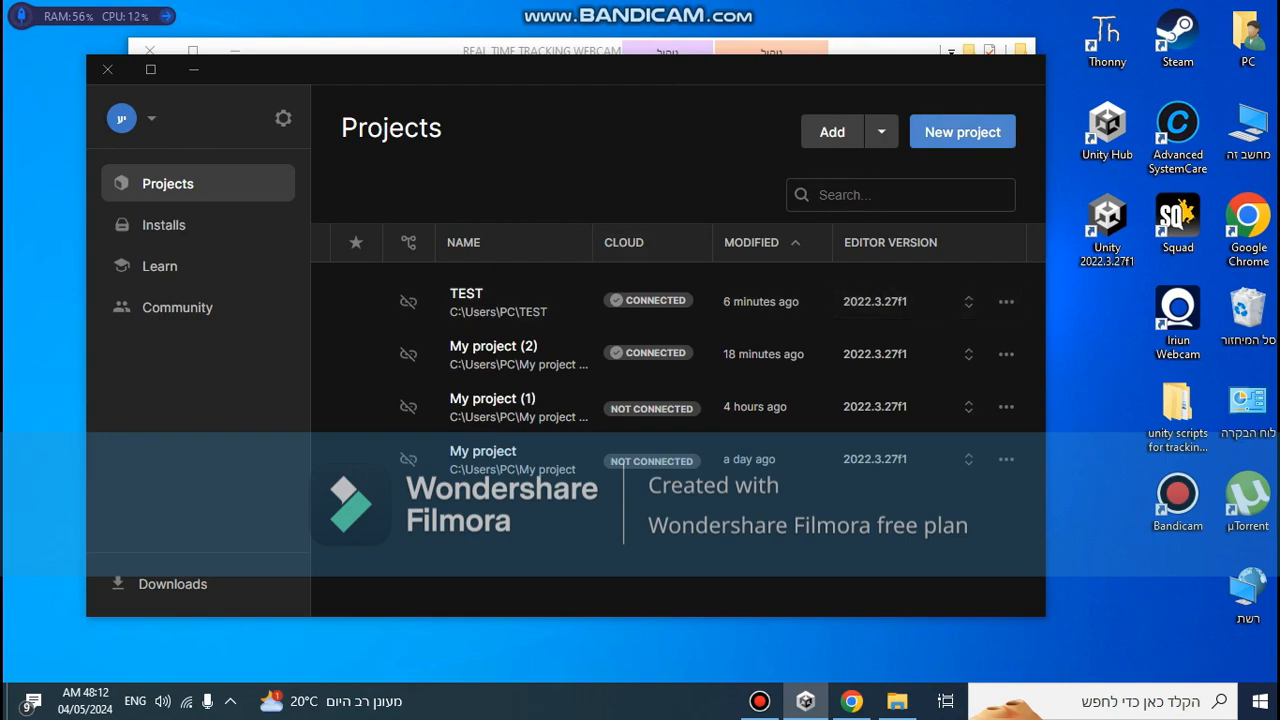
pyautogui.click(962, 131)
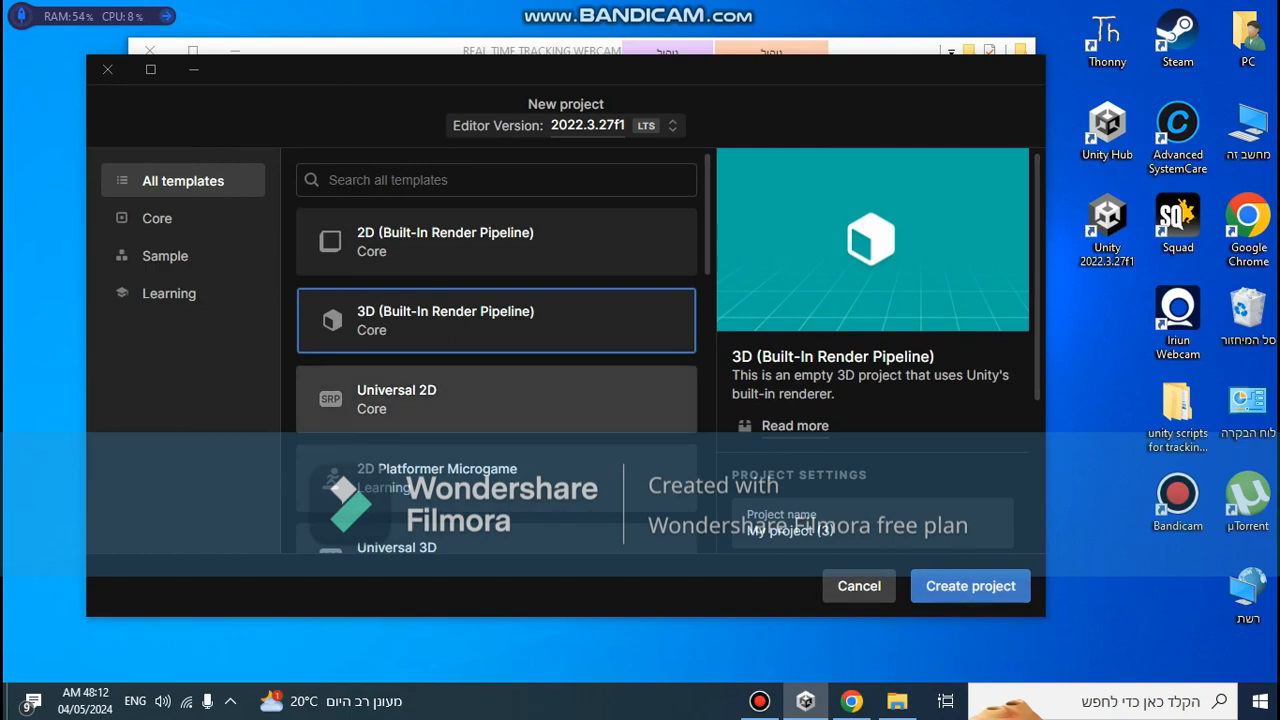
pyautogui.click(496, 399)
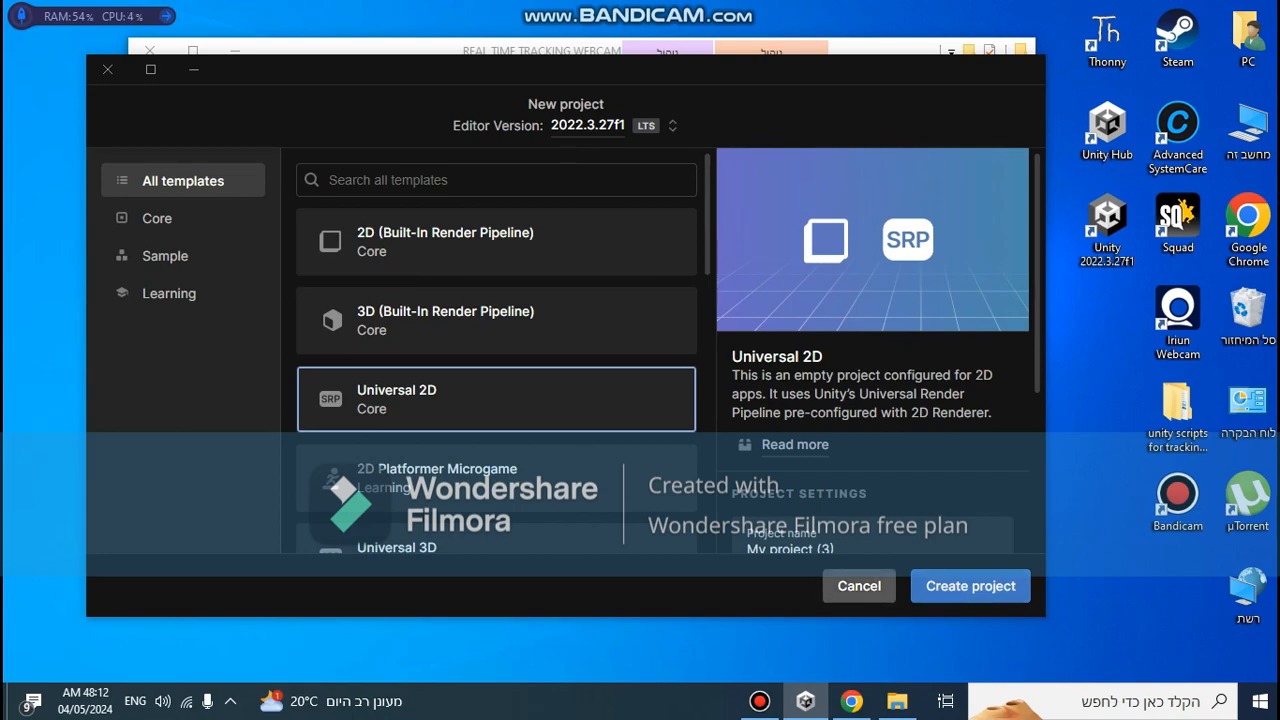
pyautogui.click(859, 586)
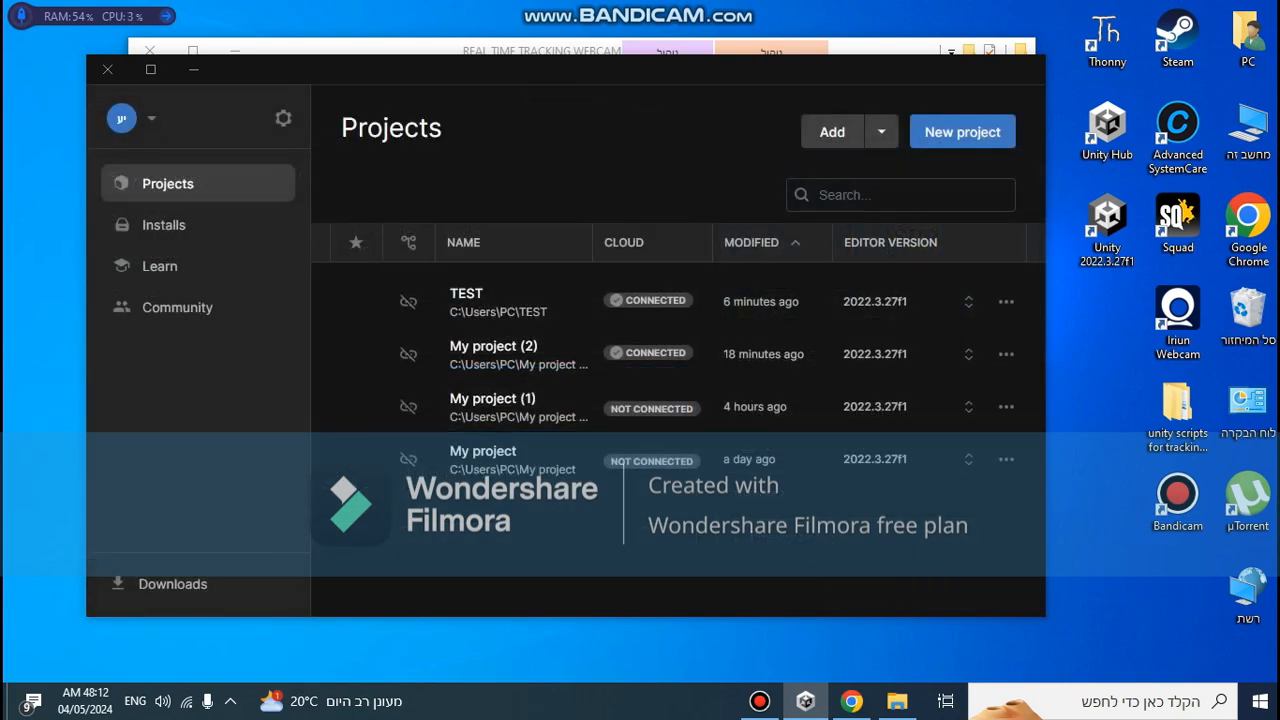
# Open the TEST project in the Unity editor, dismiss the project notice and close Unity Hub
pyautogui.click(678, 302)
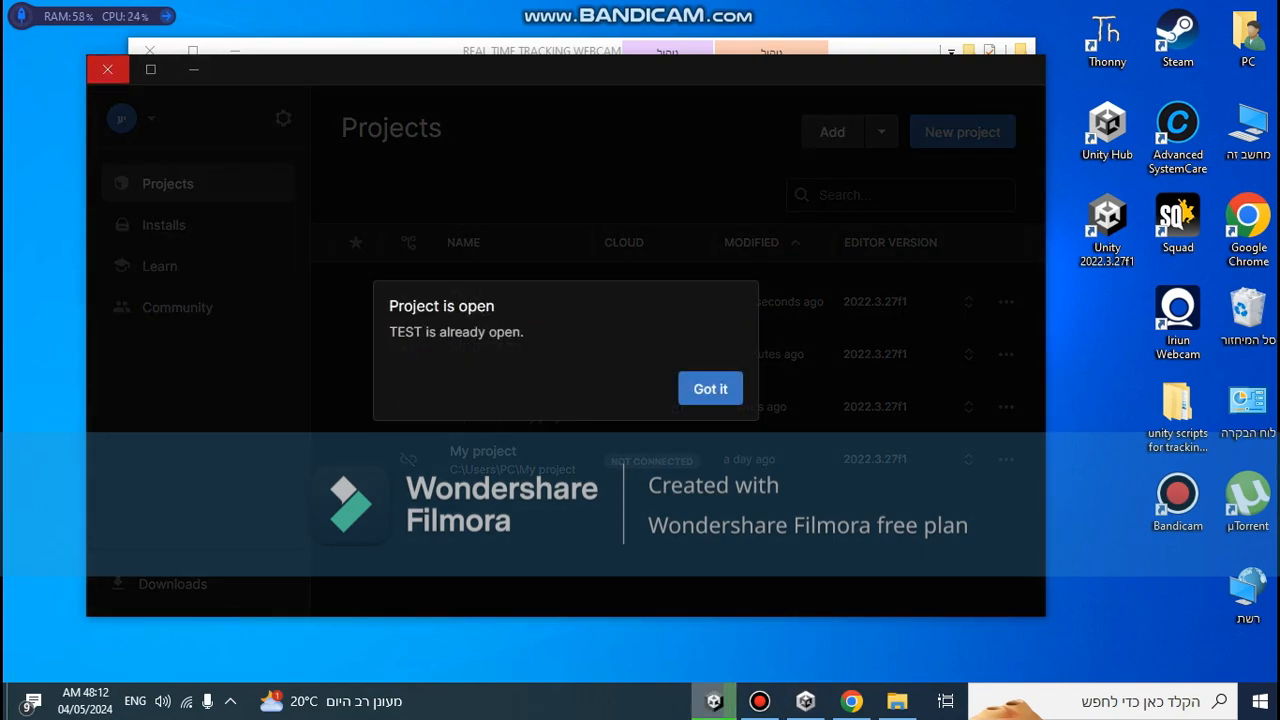
pyautogui.click(712, 389)
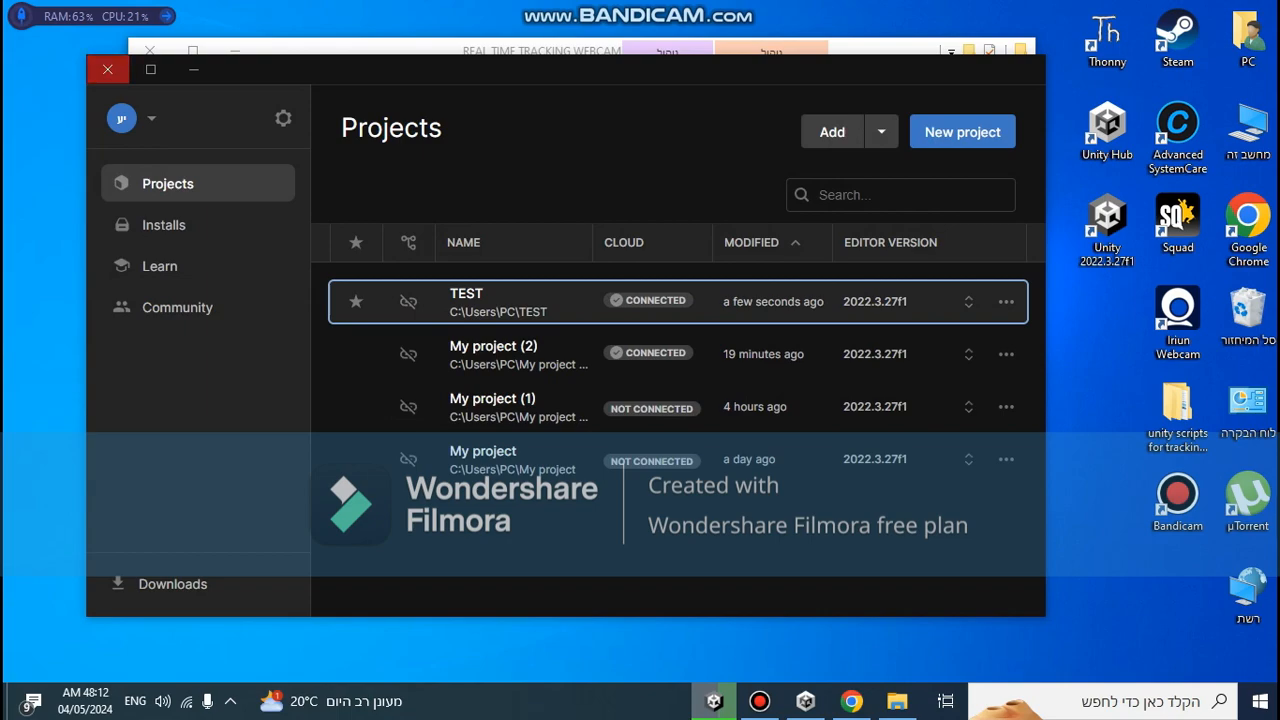
pyautogui.click(107, 69)
# In Chrome, add the OpenCV plus Unity asset to My Assets and open it in the Unity Editor
pyautogui.click(851, 702)
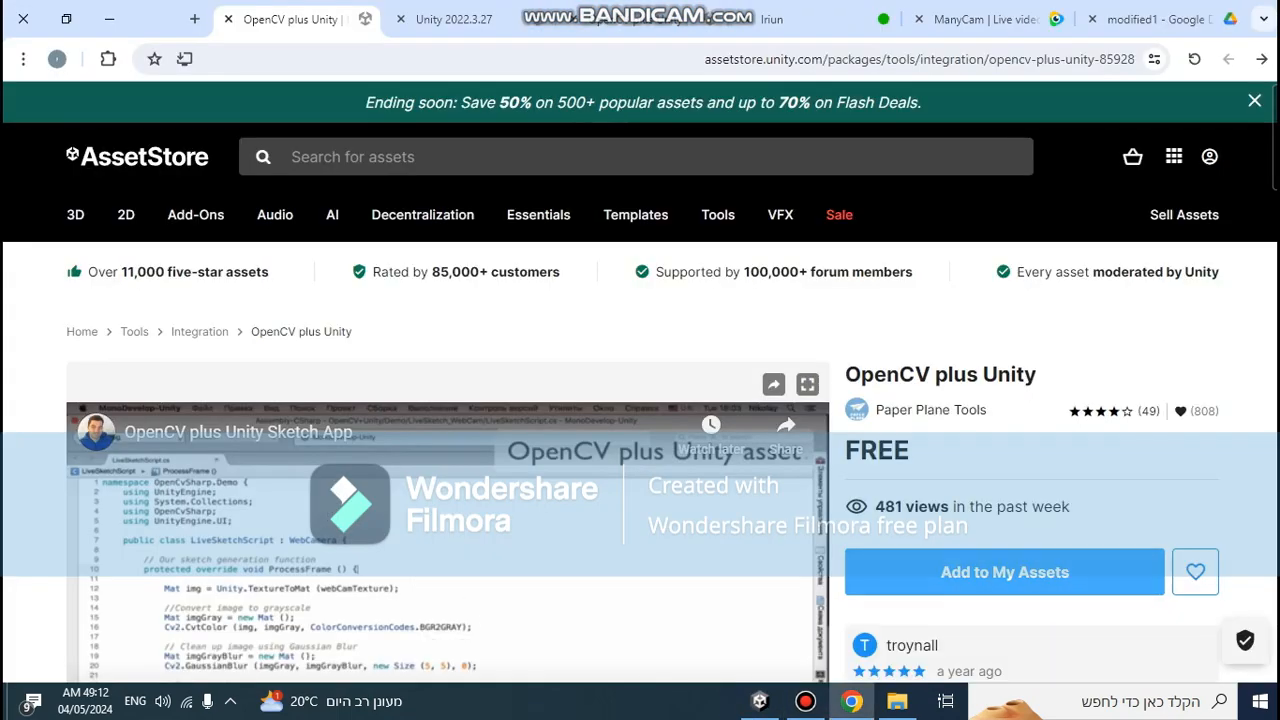
pyautogui.click(1004, 572)
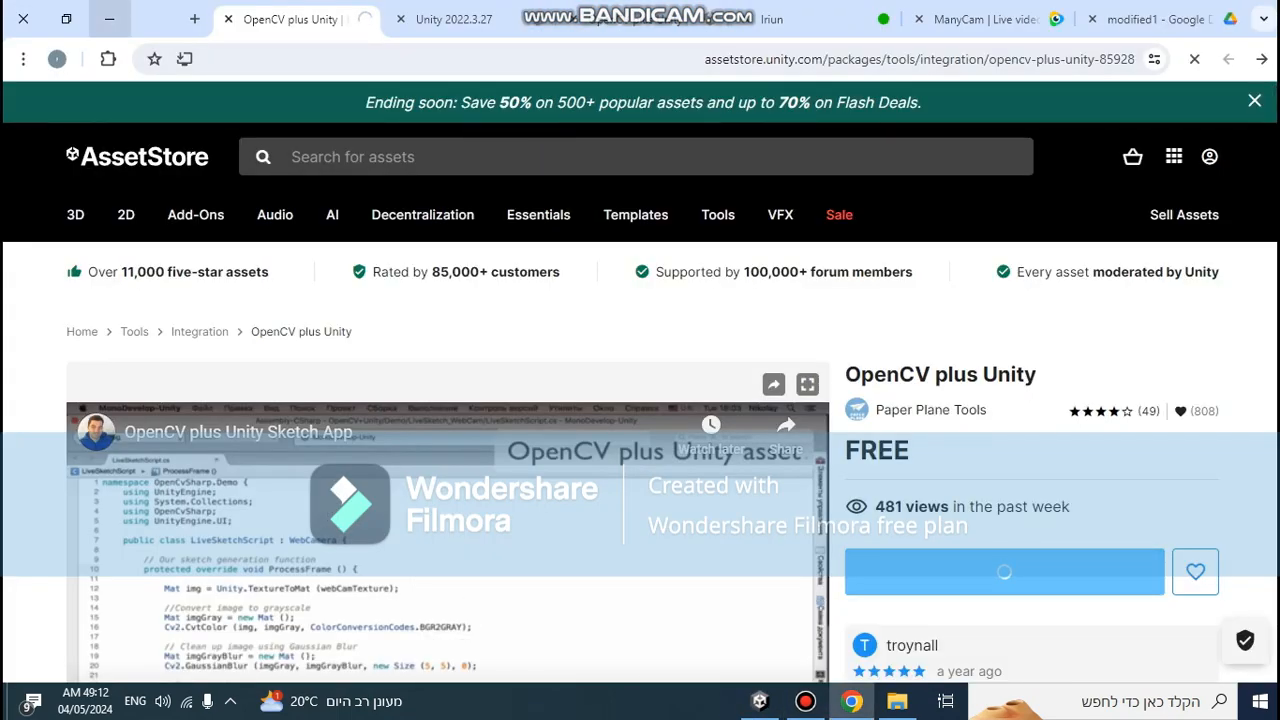
pyautogui.scroll(-1, 643, 460)
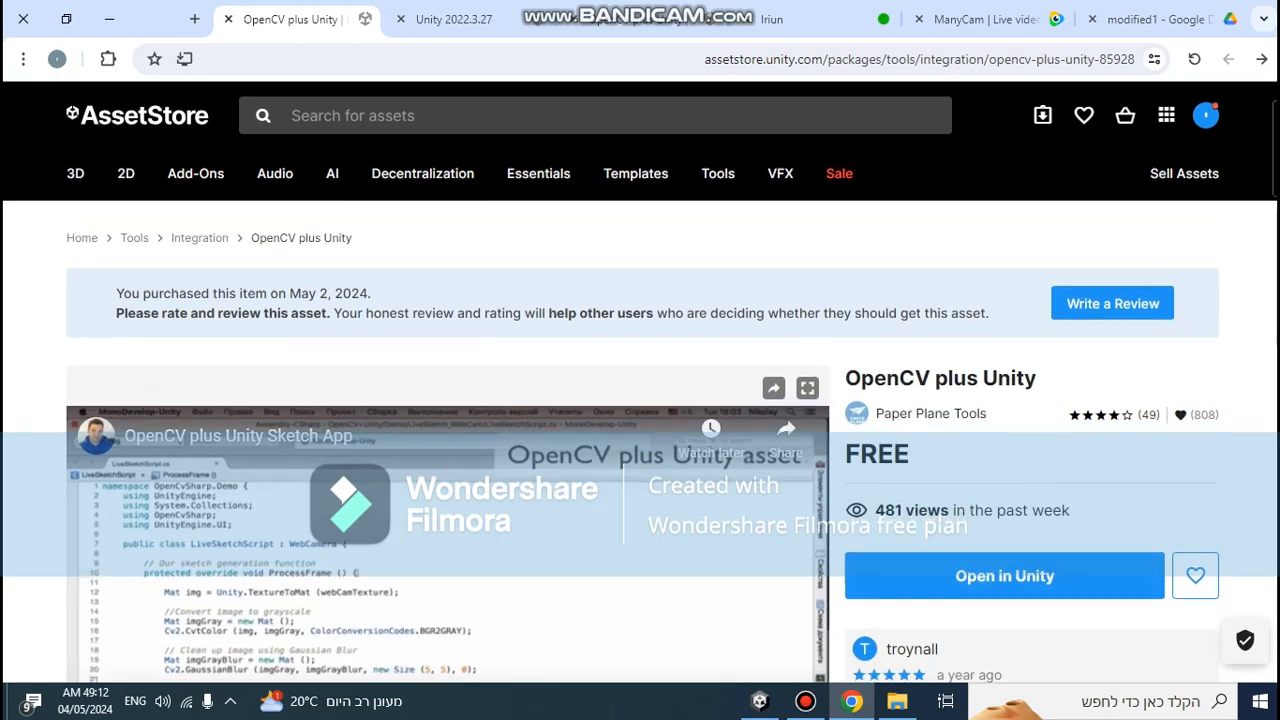
pyautogui.click(1004, 574)
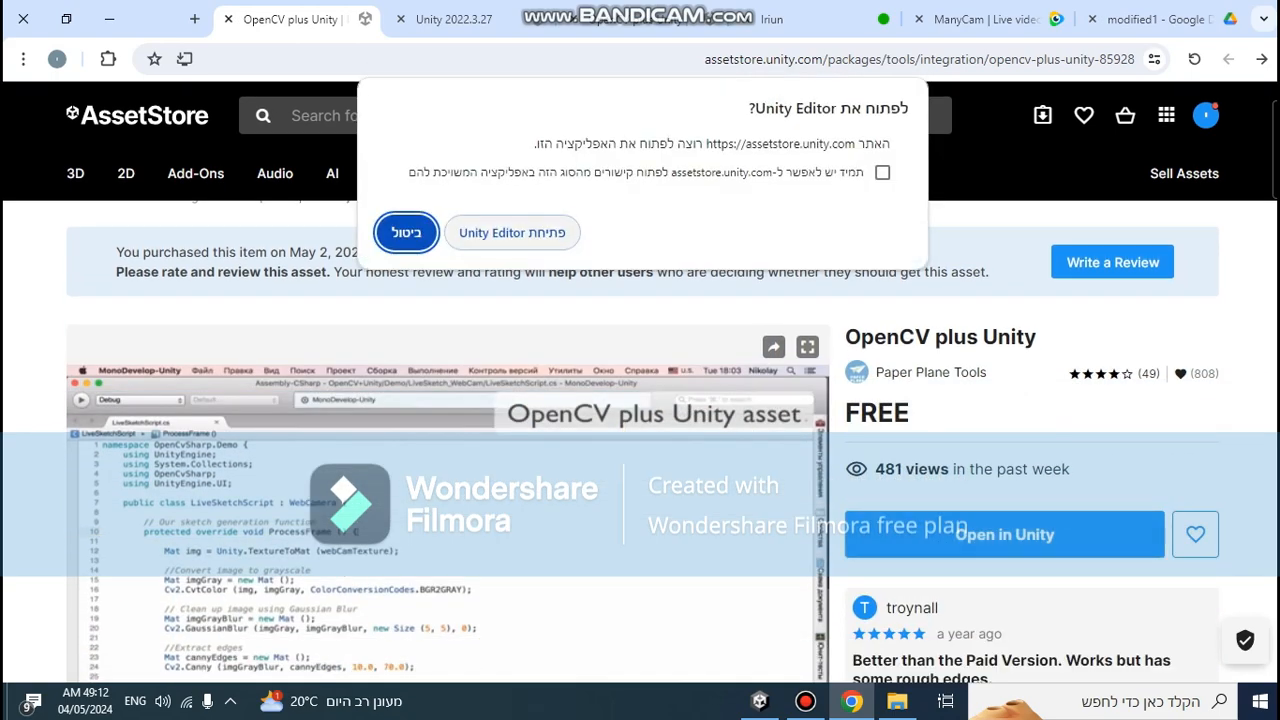
pyautogui.click(512, 232)
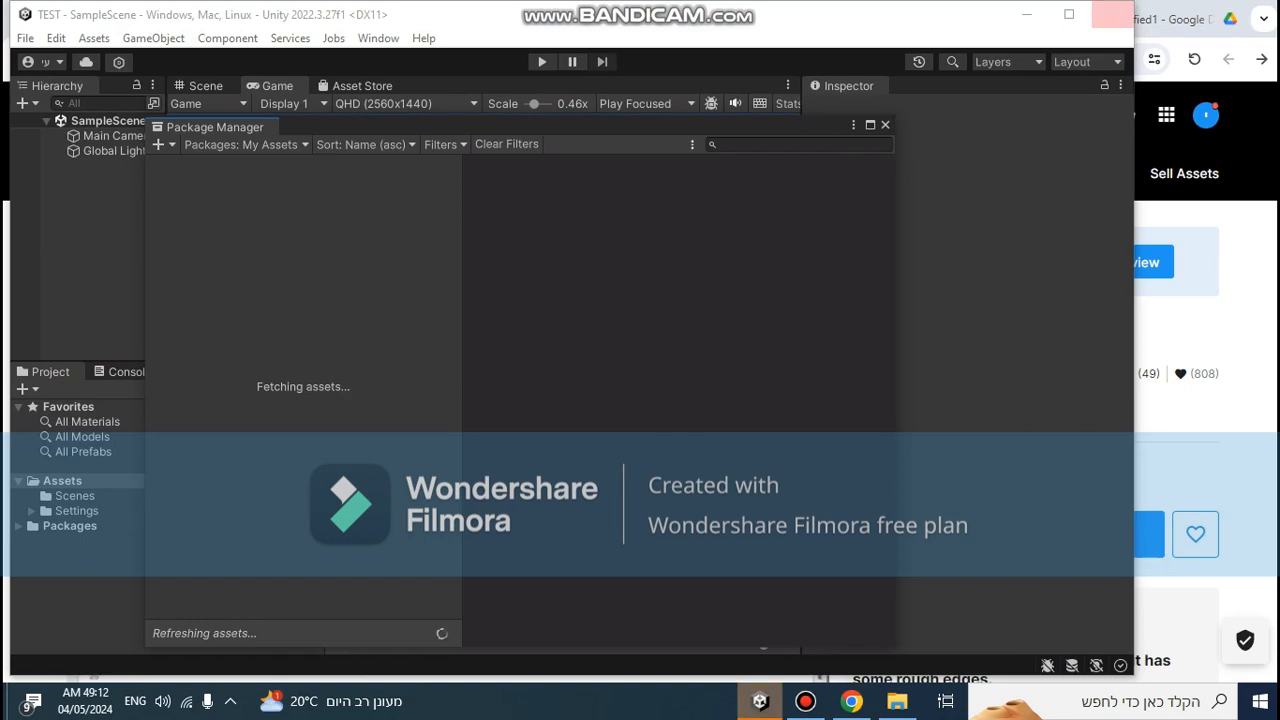
# Minimize the browser, import all files of the OpenCV plus Unity package into the TEST project and close the Package Manager
pyautogui.click(1172, 19)
pyautogui.click(110, 19)
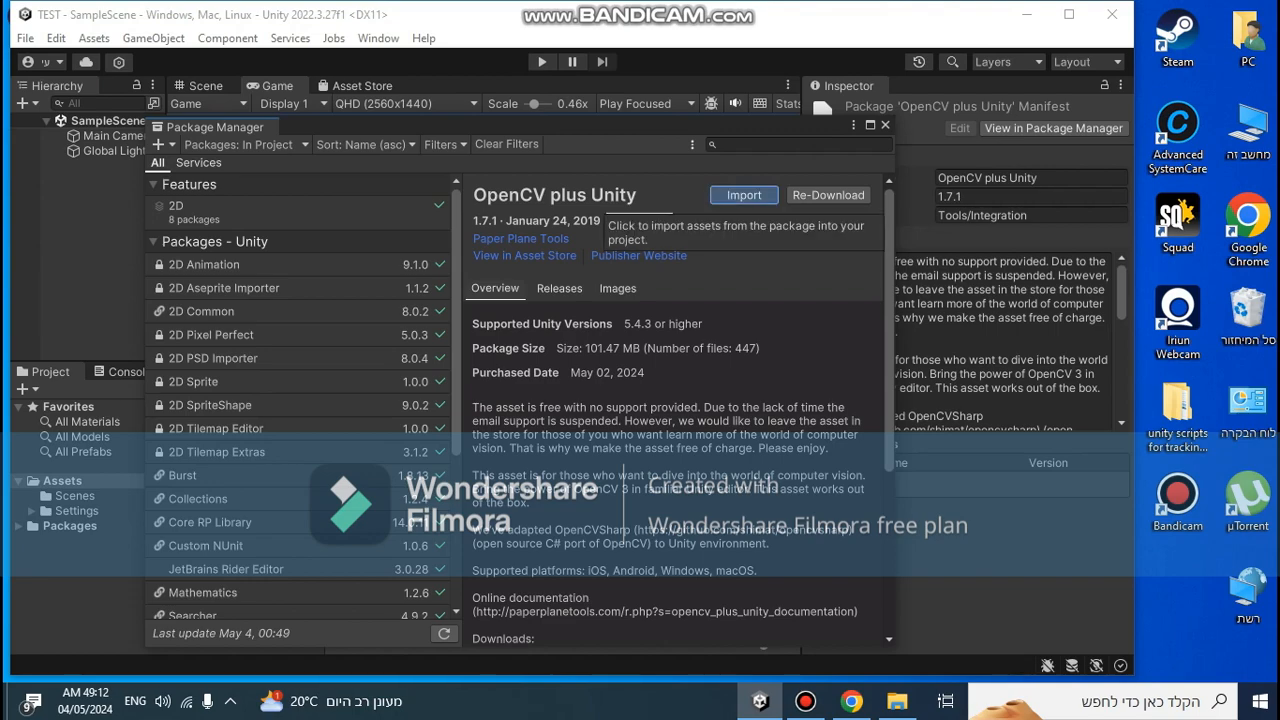
pyautogui.click(744, 195)
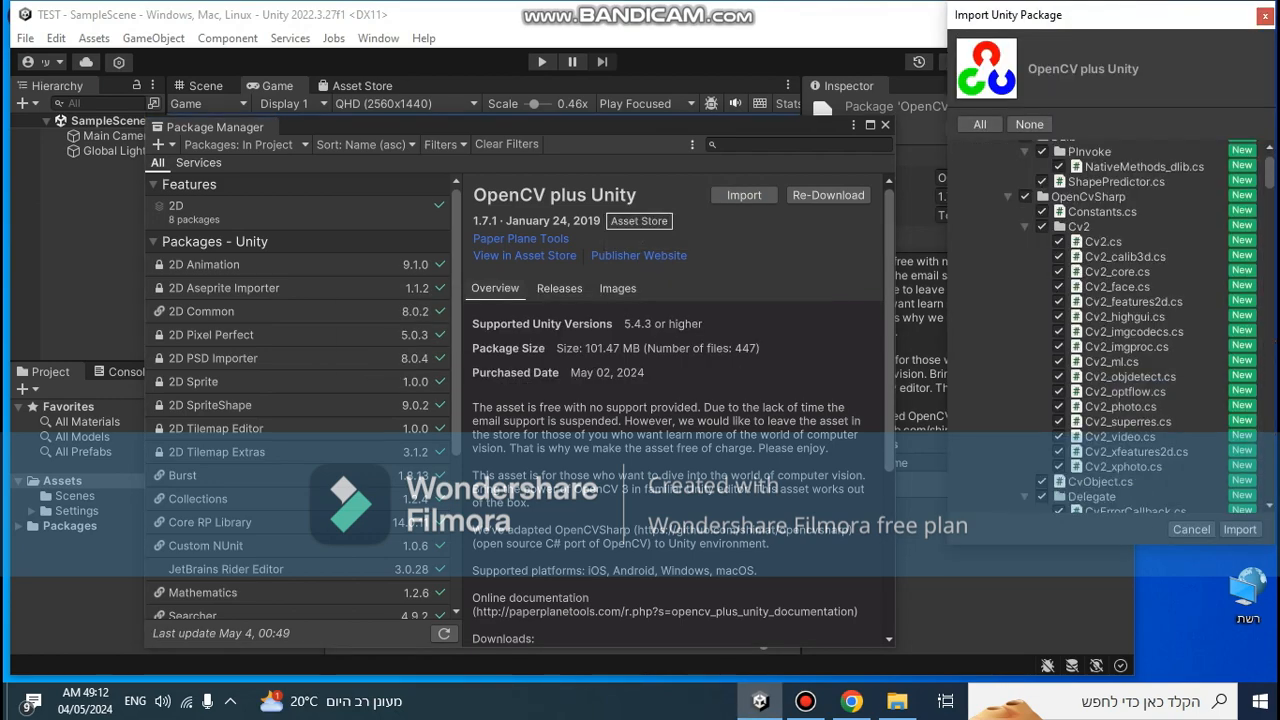
pyautogui.click(1239, 529)
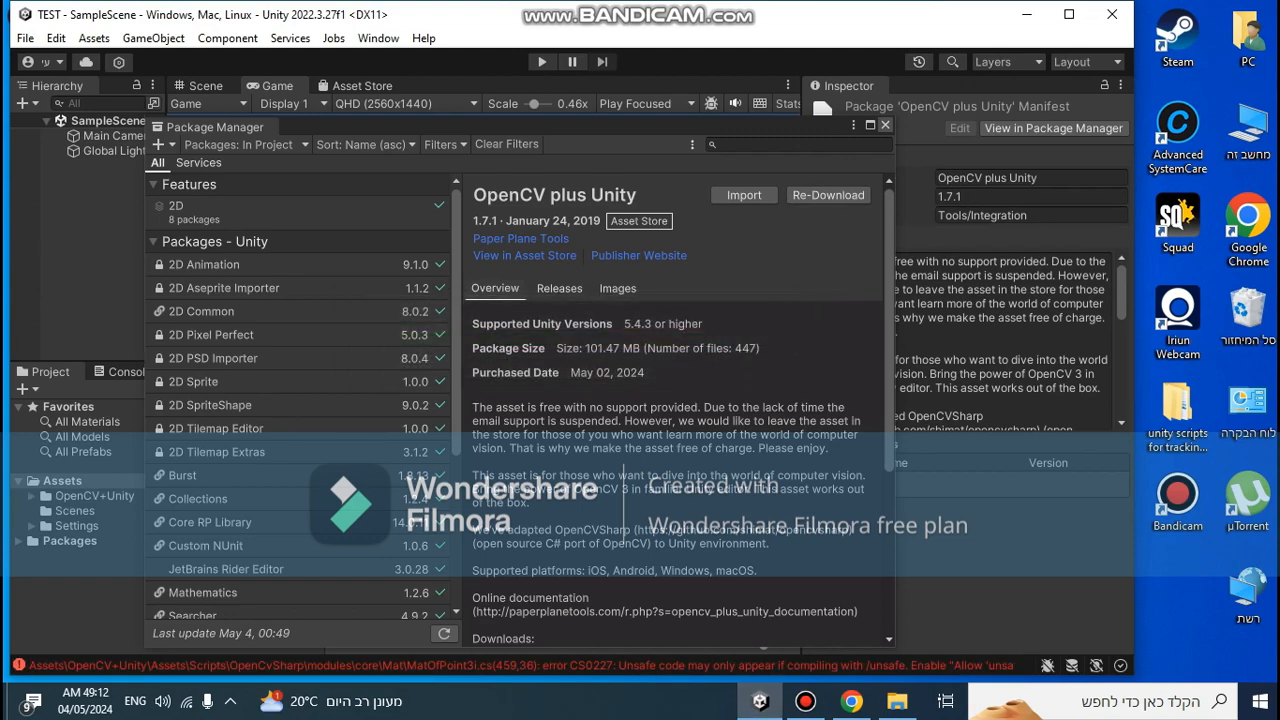
pyautogui.click(885, 125)
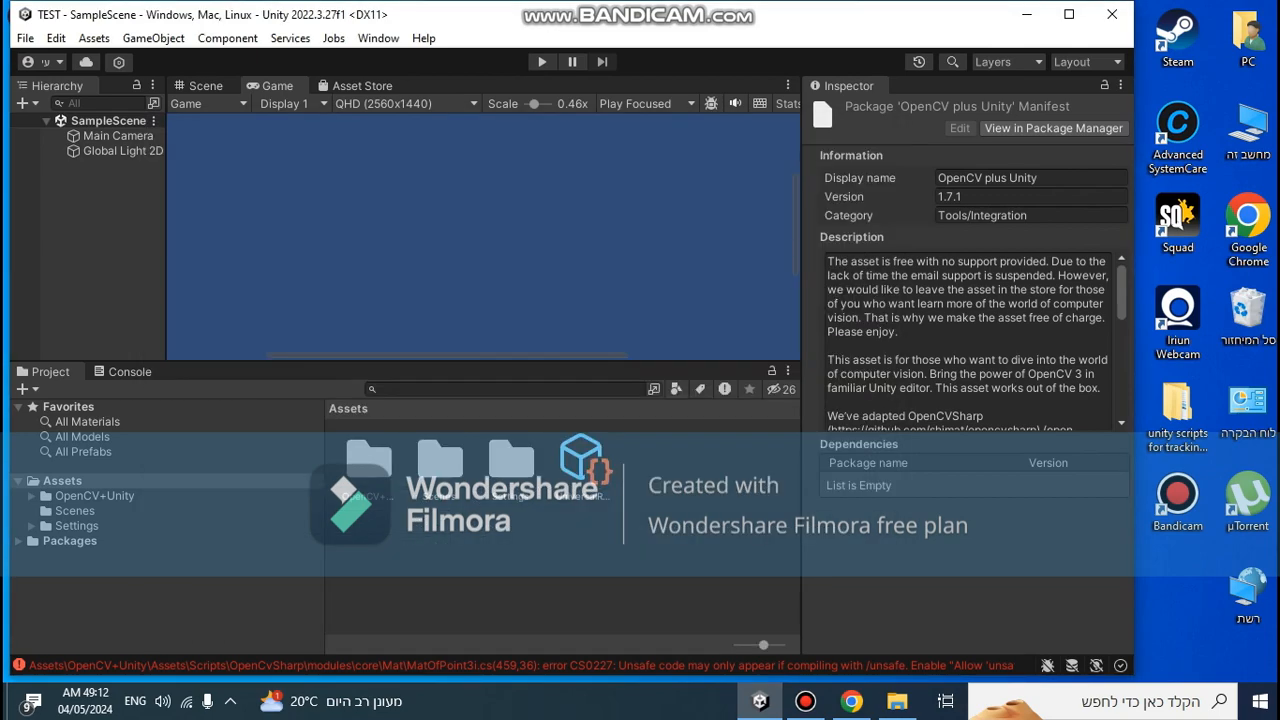
# Delete the existing TrackingScript from the OpenCV+Unity/Demo/Tracking assets folder
pyautogui.click(32, 496)
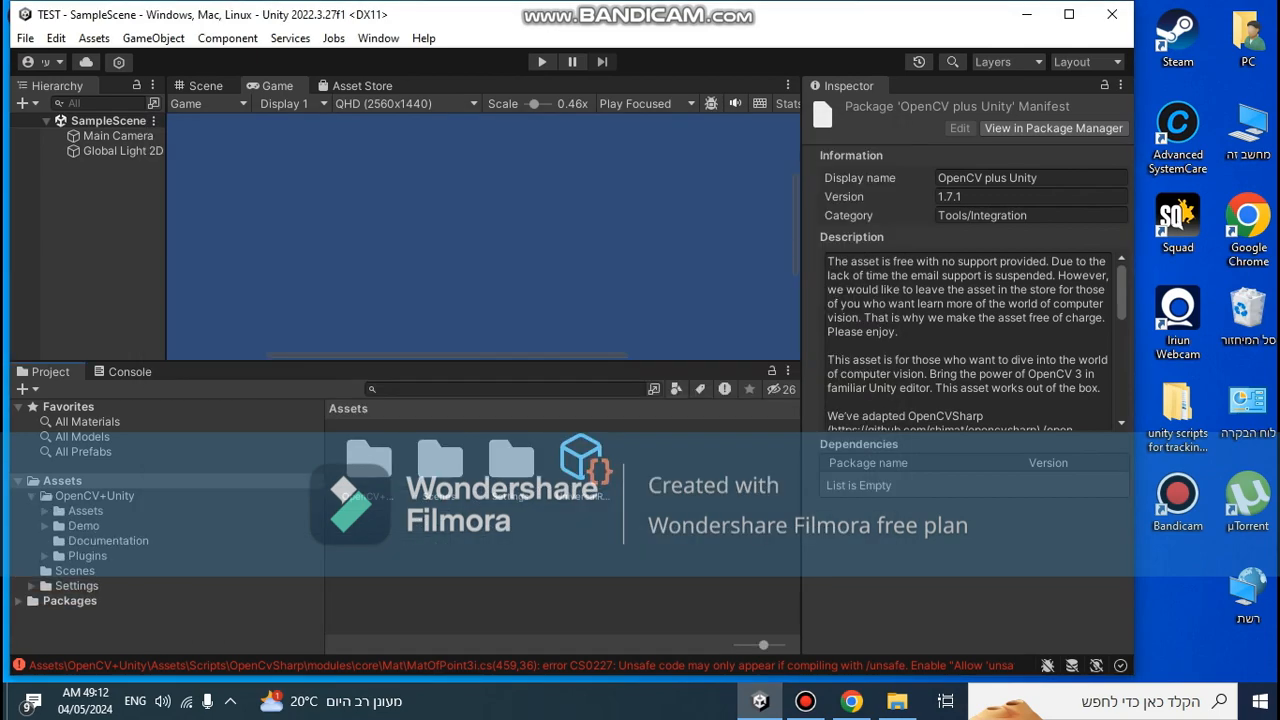
pyautogui.click(45, 526)
pyautogui.scroll(-1, 160, 528)
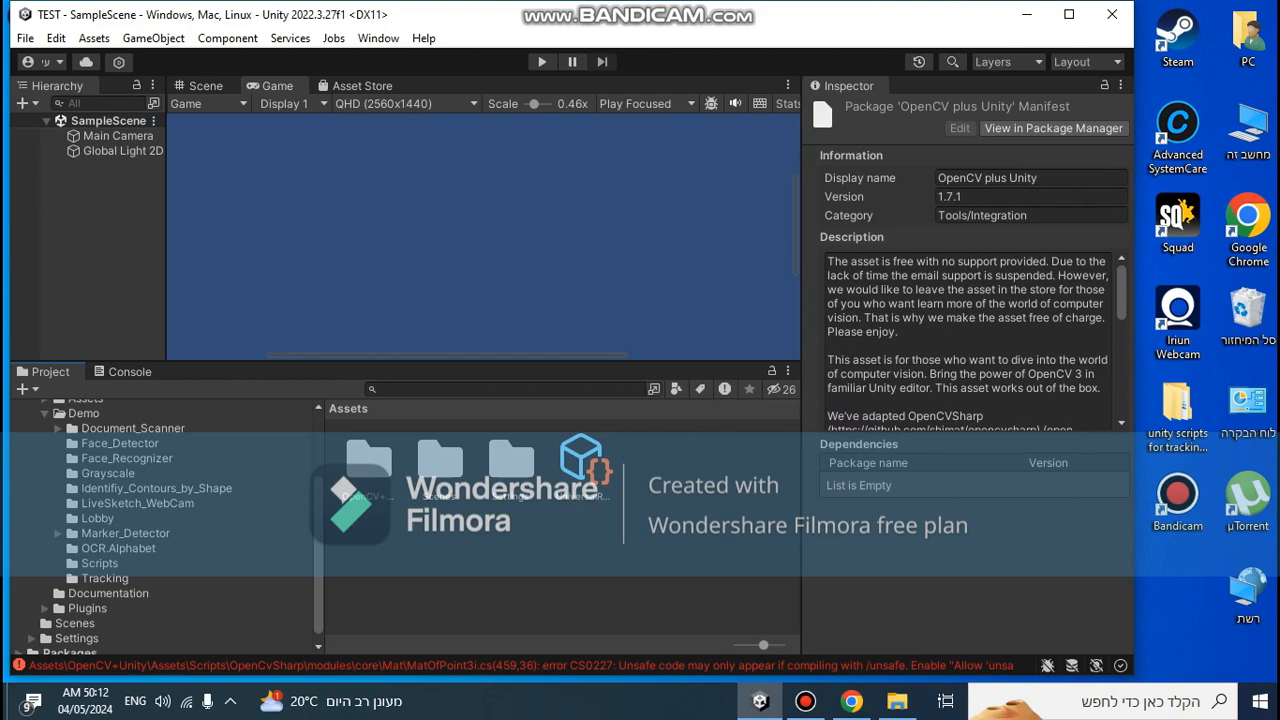
pyautogui.click(105, 578)
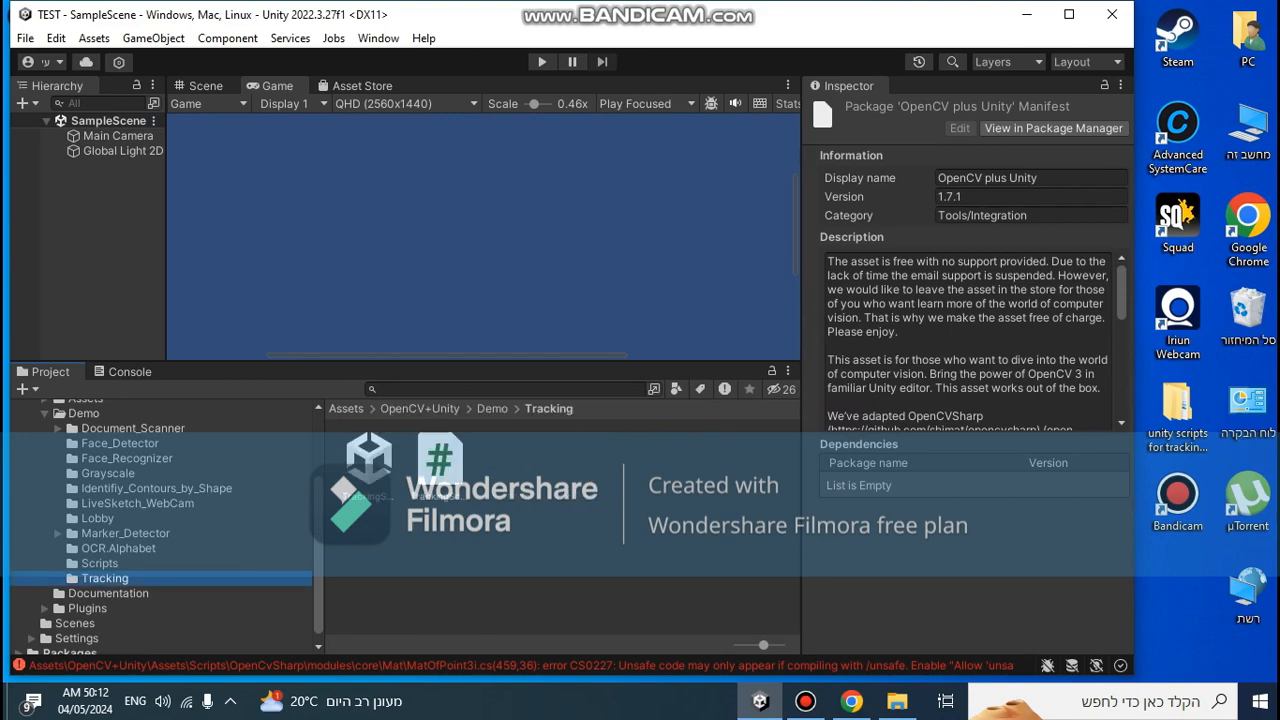
pyautogui.click(369, 460)
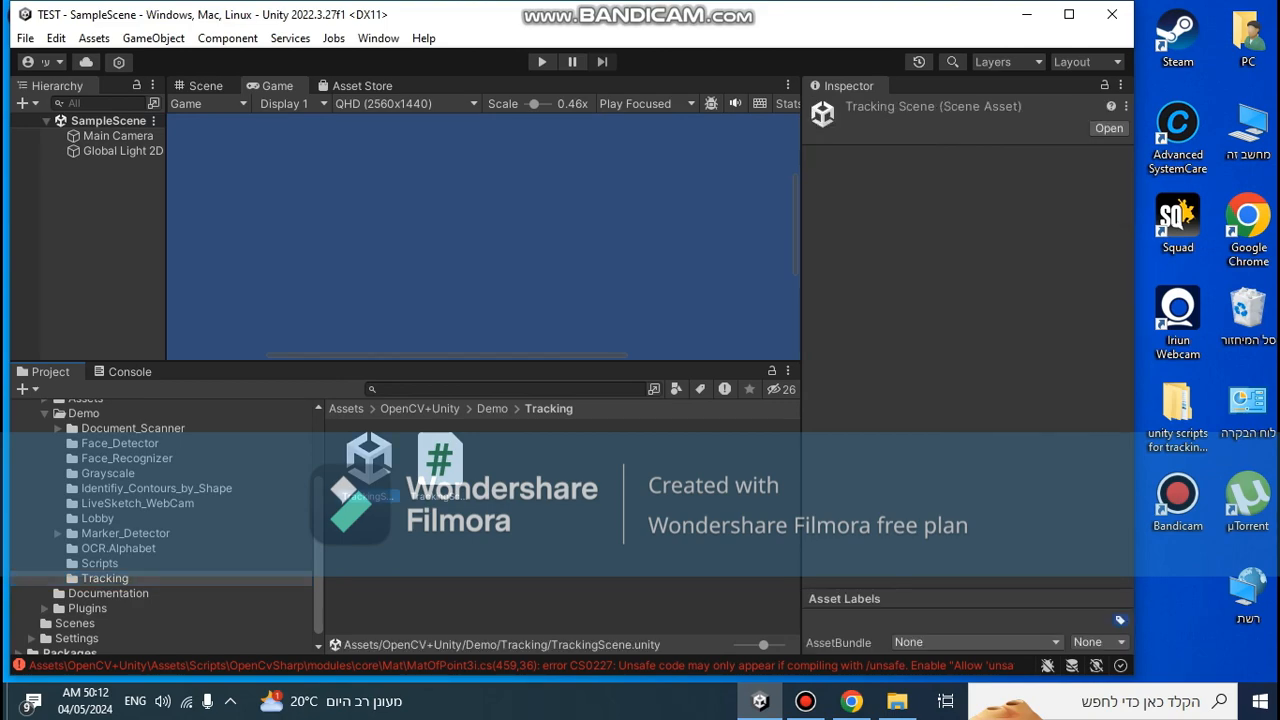
pyautogui.click(440, 460)
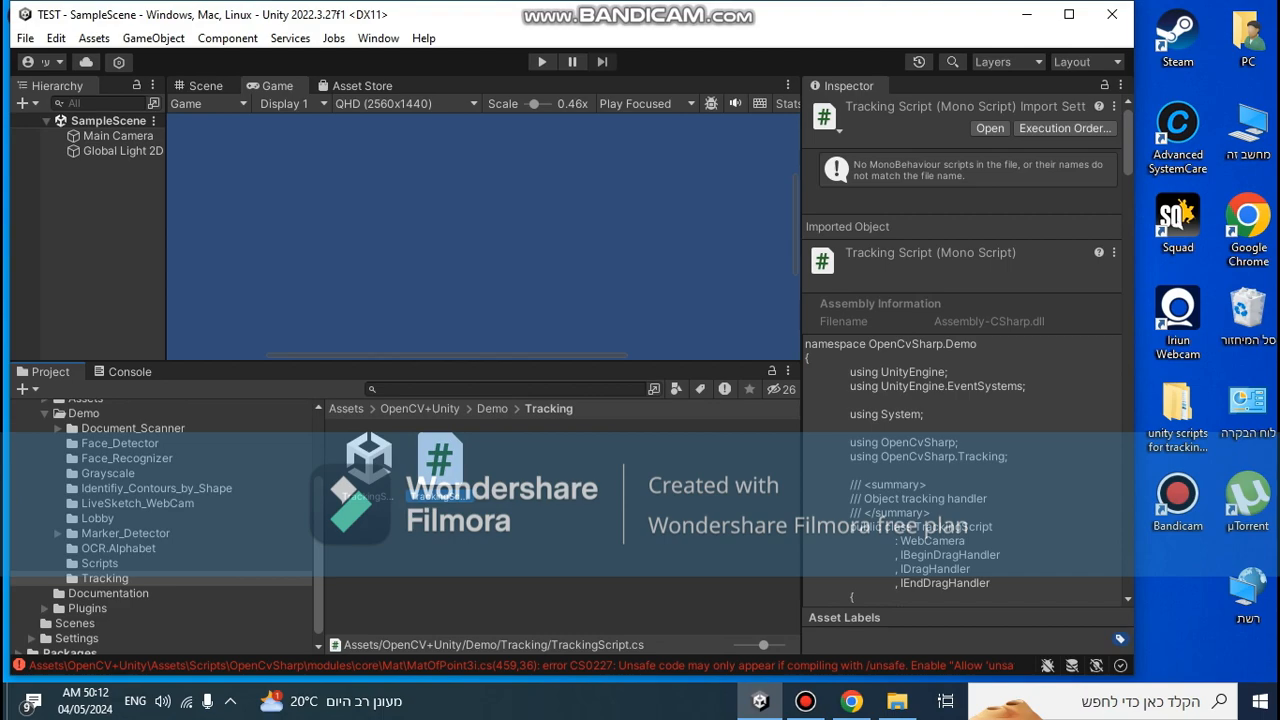
pyautogui.press('Delete')
pyautogui.click(628, 387)
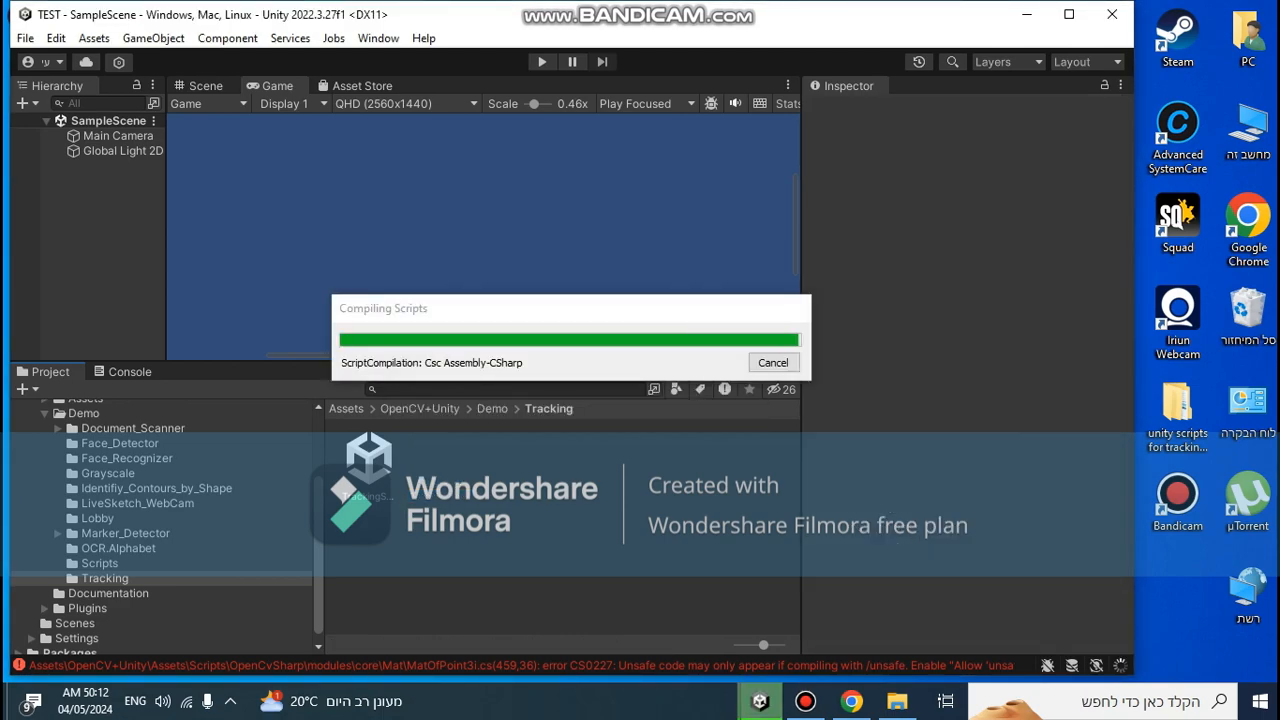
# Arrange Unity beside the REAL TIME TRACKING WEBCAM folder and import its TrackingScript file into the project's Tracking folder
pyautogui.moveTo(407, 22); pyautogui.dragTo(428, 288)
pyautogui.click(810, 219)
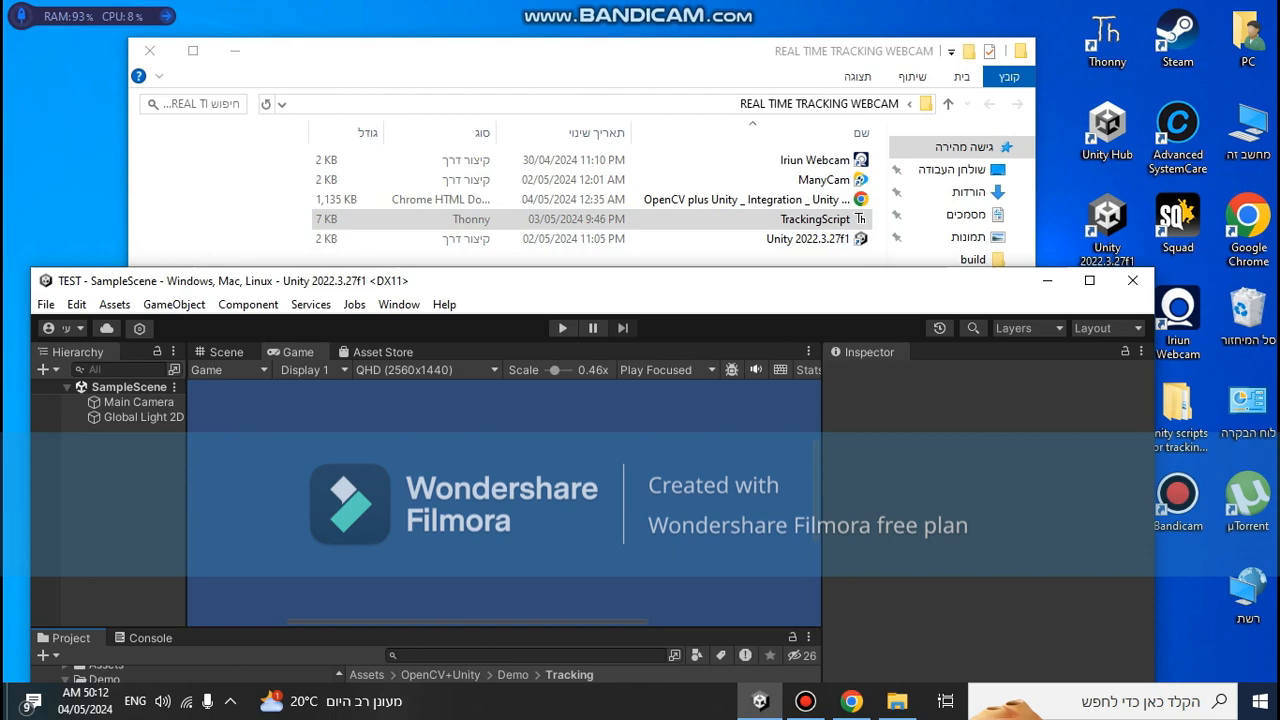
pyautogui.moveTo(727, 281); pyautogui.dragTo(1278, 214)
pyautogui.click(255, 470)
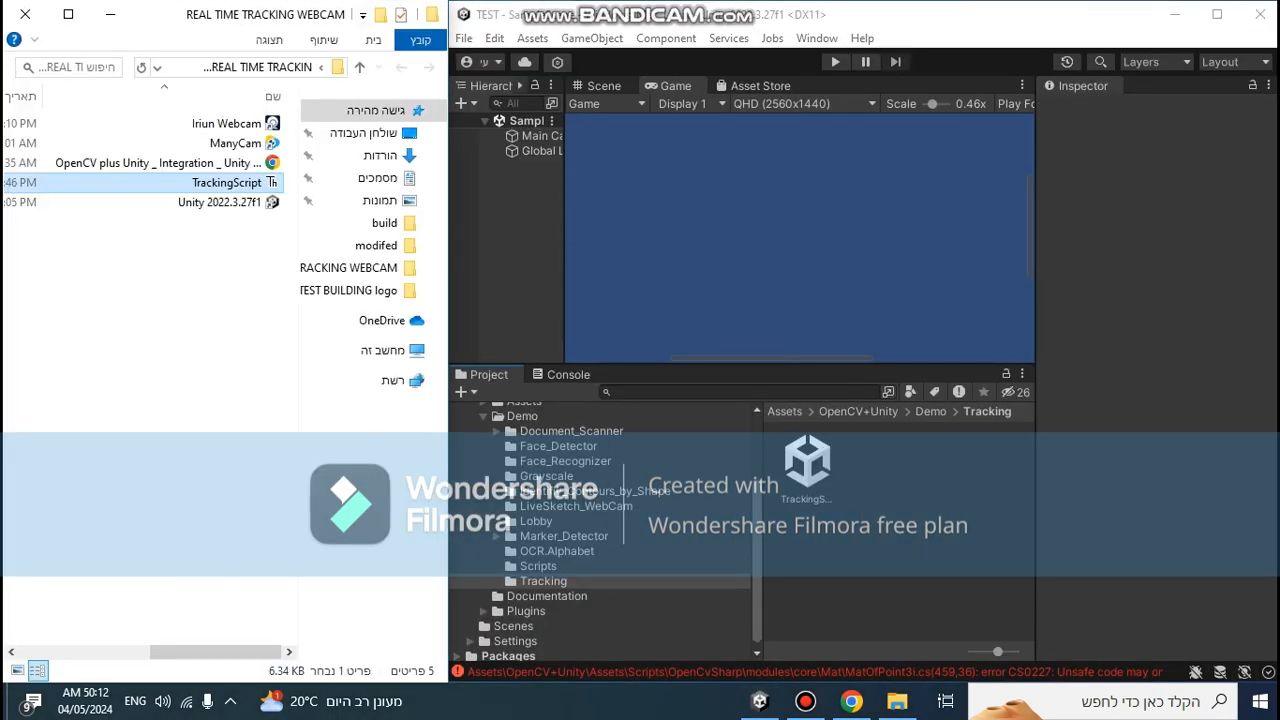
pyautogui.moveTo(240, 183); pyautogui.dragTo(508, 290)
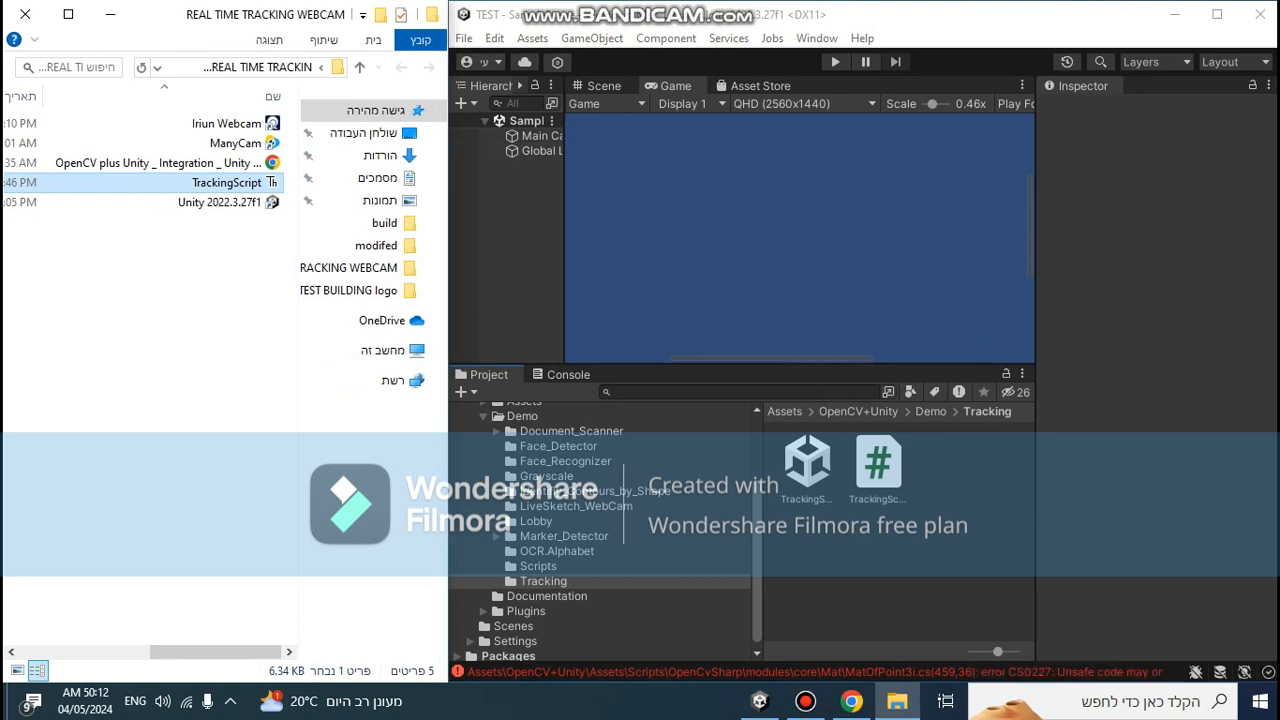
# Search the Project Settings for UNSAFE and enable Allow 'unsafe' Code in the Player settings
pyautogui.click(494, 38)
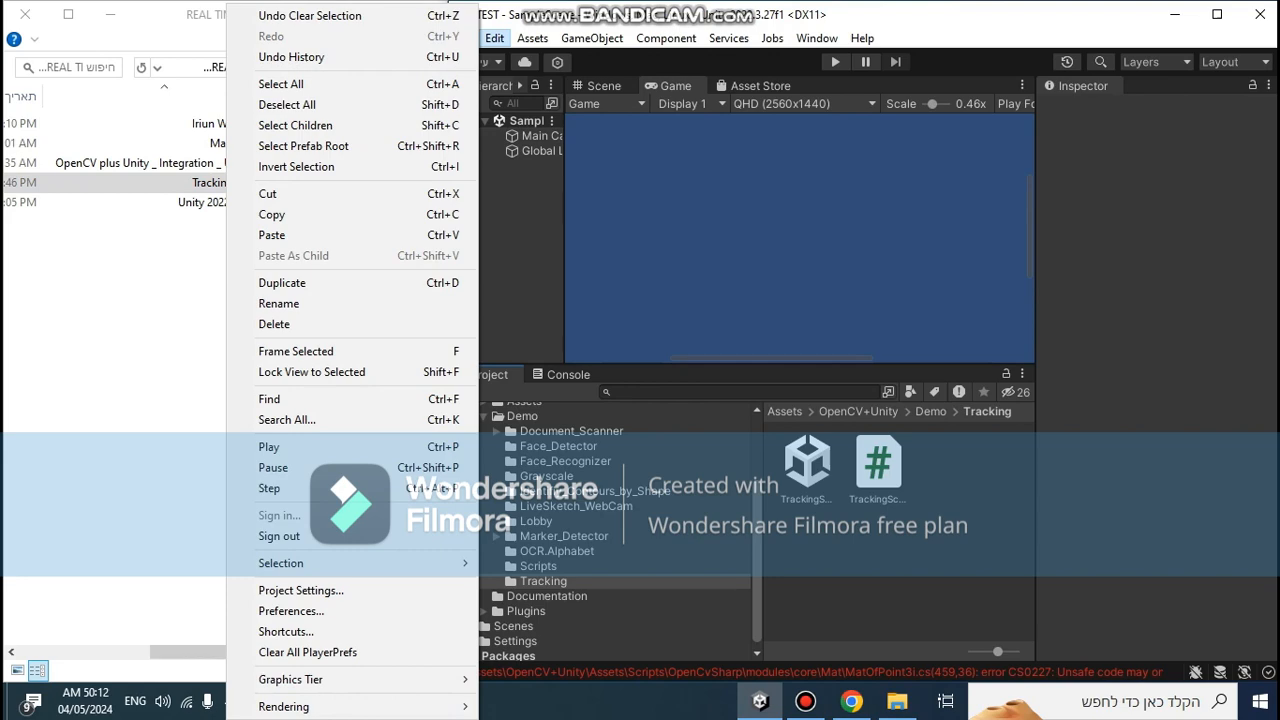
pyautogui.scroll(-5, 604, 330)
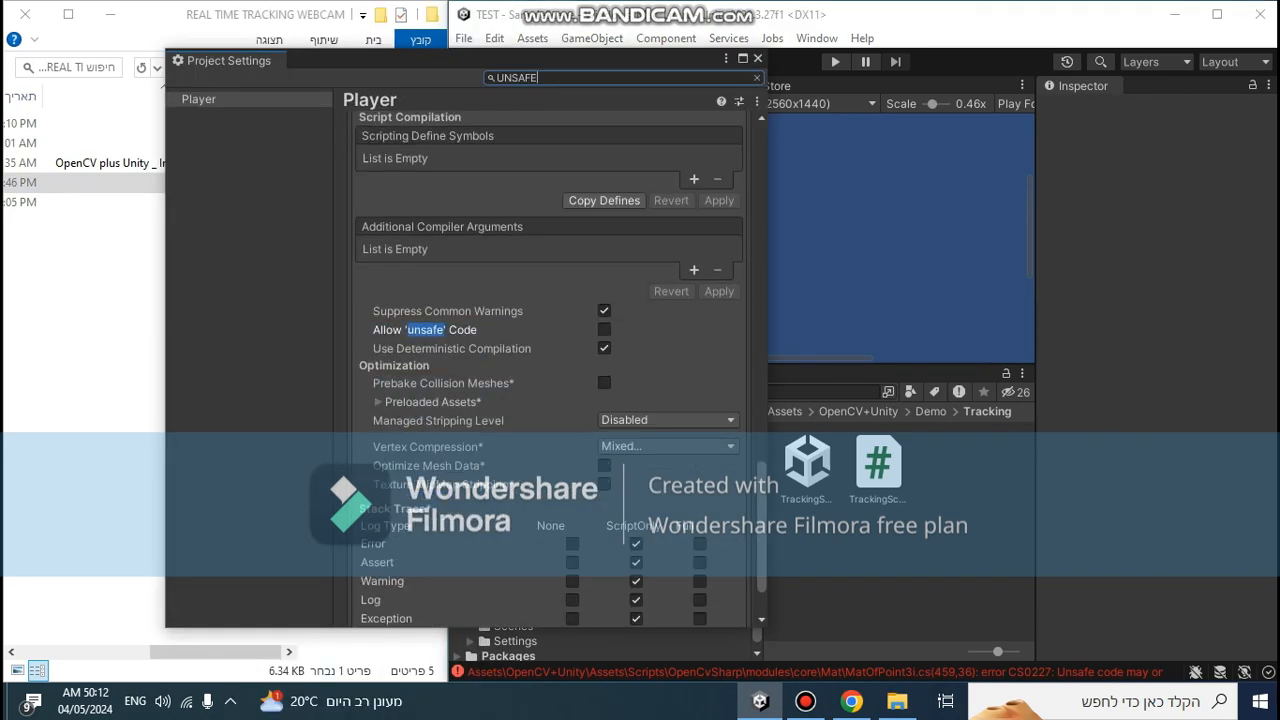
pyautogui.click(604, 329)
pyautogui.scroll(-3, 550, 370)
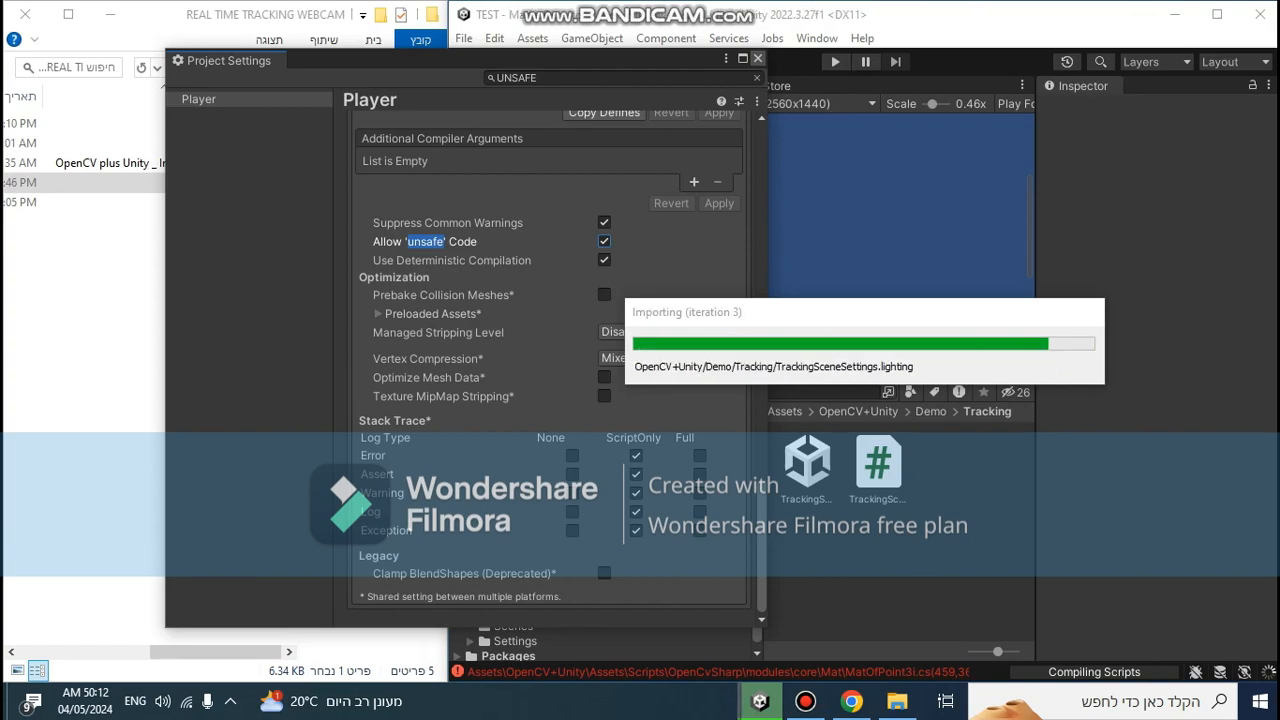
# Close the REAL TIME TRACKING WEBCAM folder window and maximize the Unity editor
pyautogui.click(25, 14)
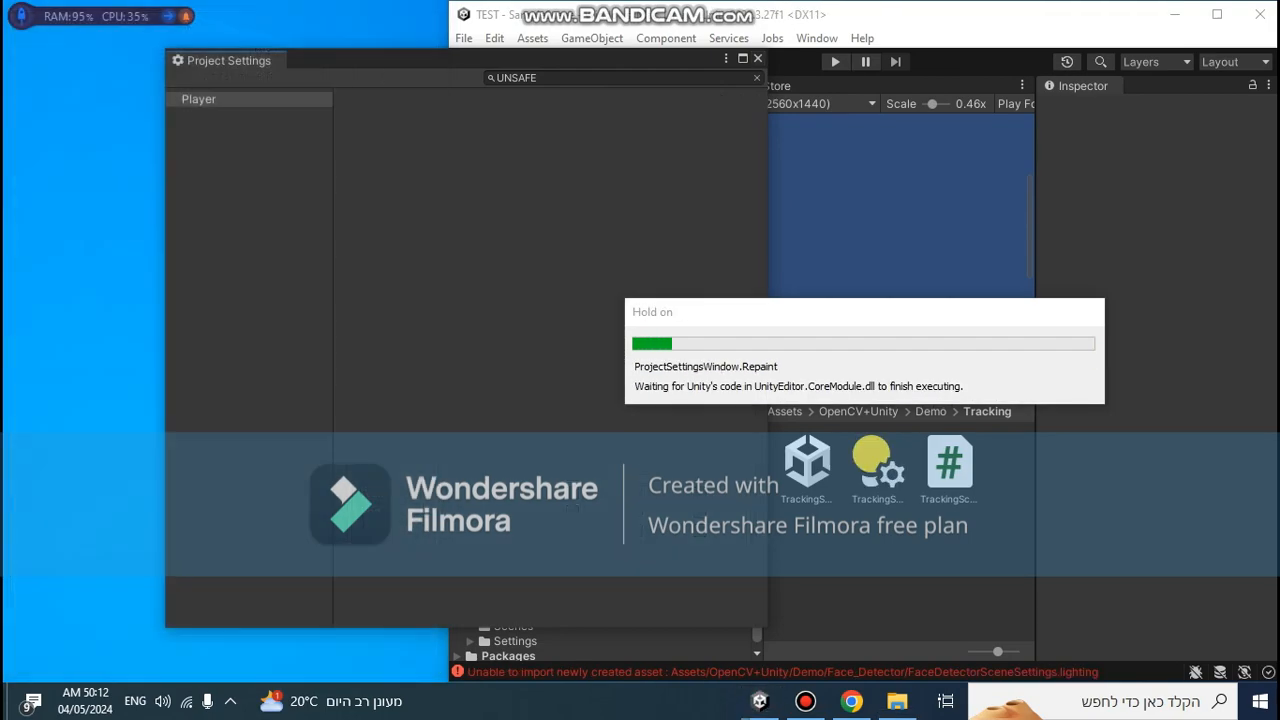
pyautogui.moveTo(832, 14); pyautogui.dragTo(551, 281)
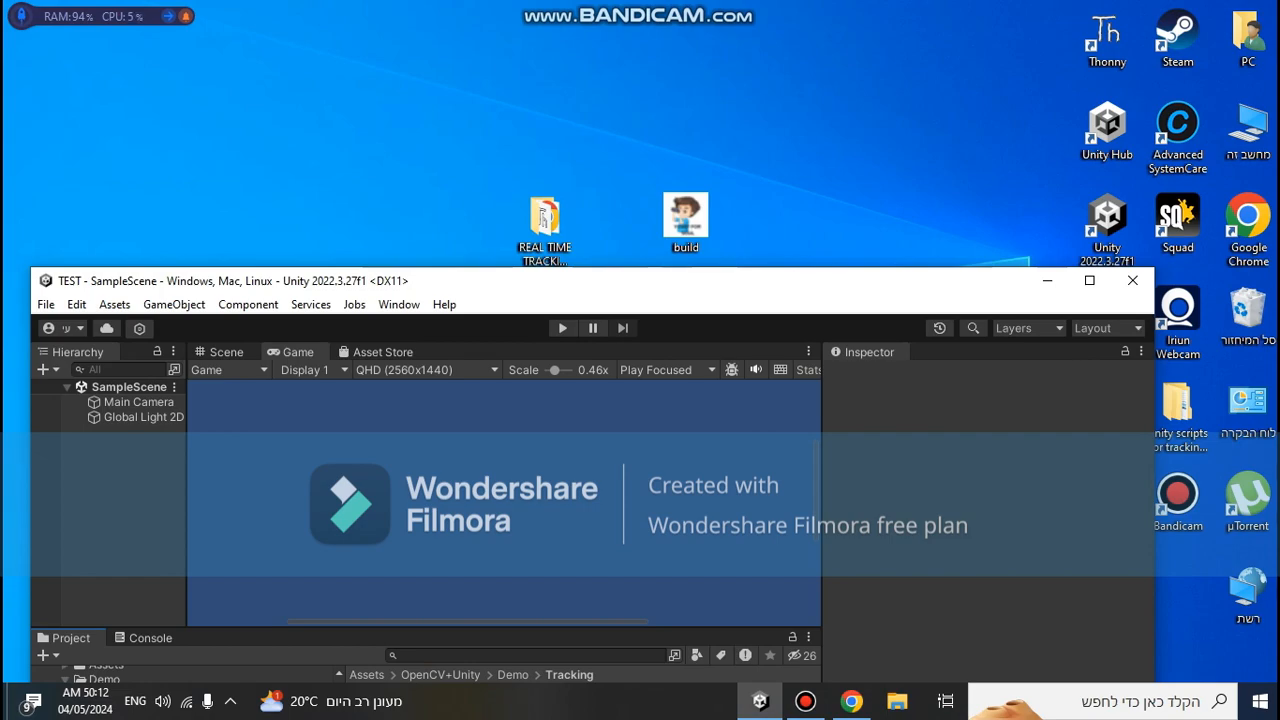
pyautogui.doubleClick(551, 281)
pyautogui.click(18, 31)
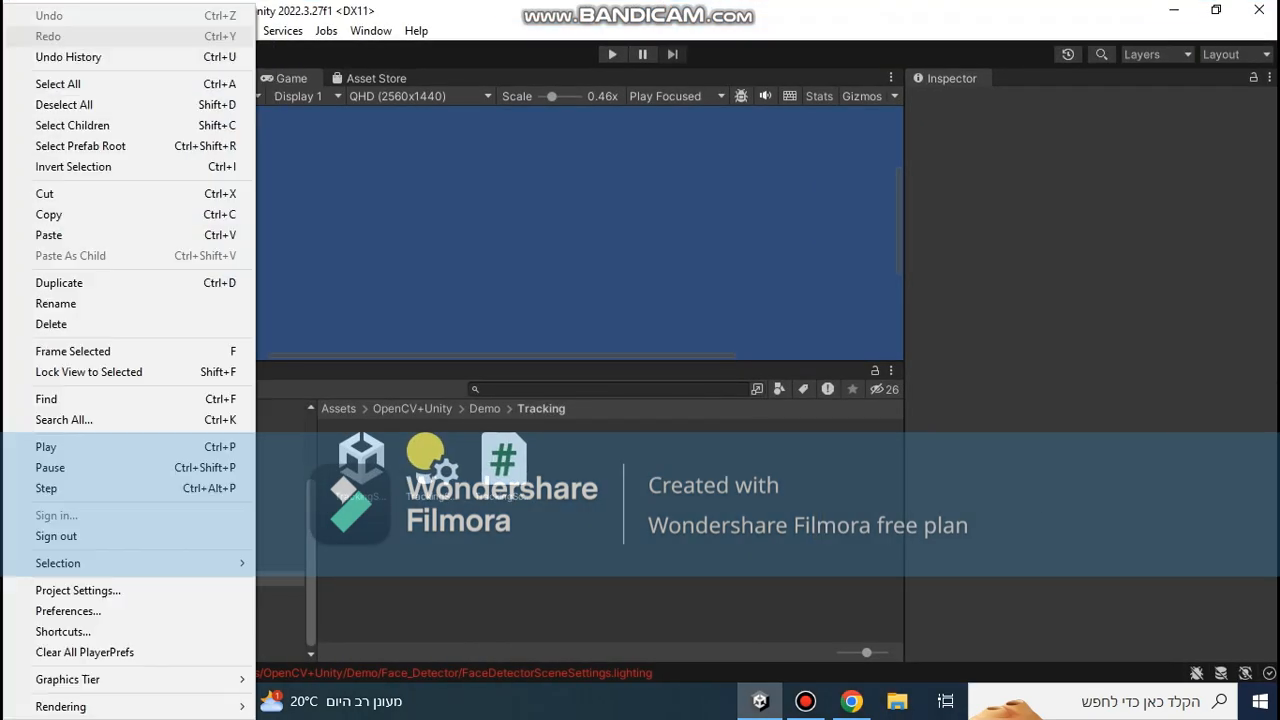
pyautogui.press('Escape')
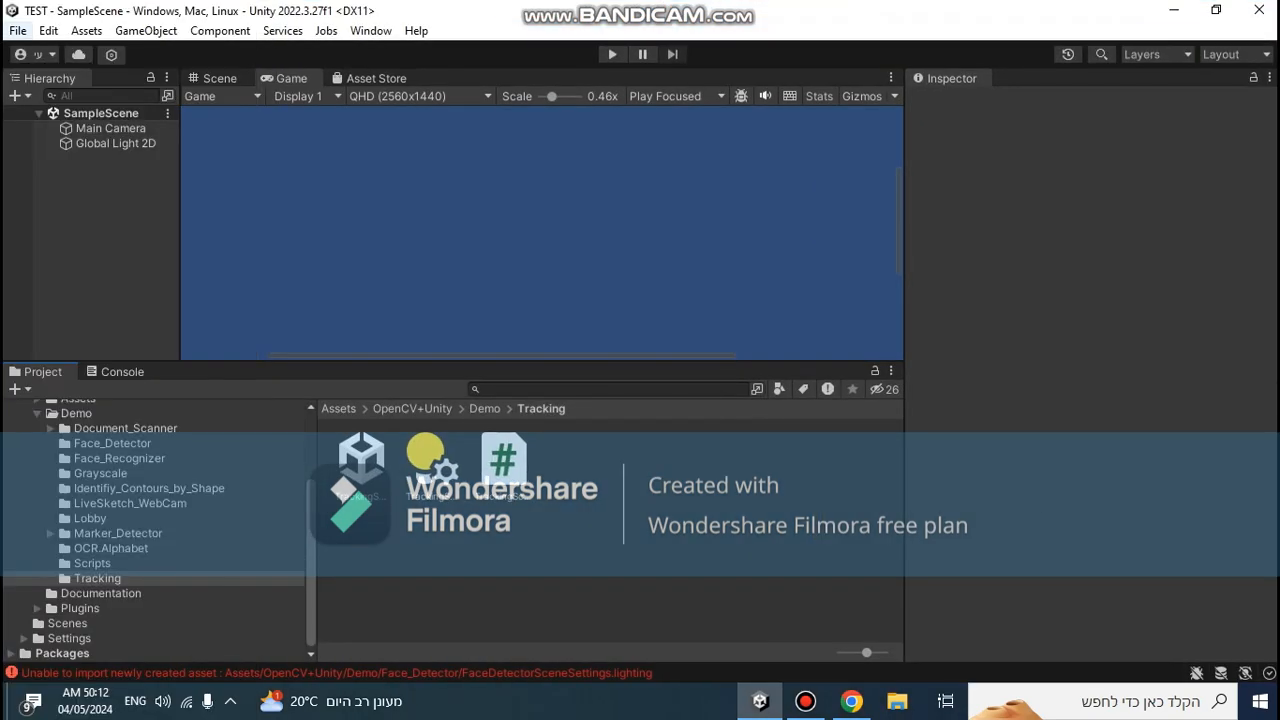
# Open the Build Settings and remove Scenes/SampleScene from the scenes in the build
pyautogui.click(18, 31)
pyautogui.click(73, 257)
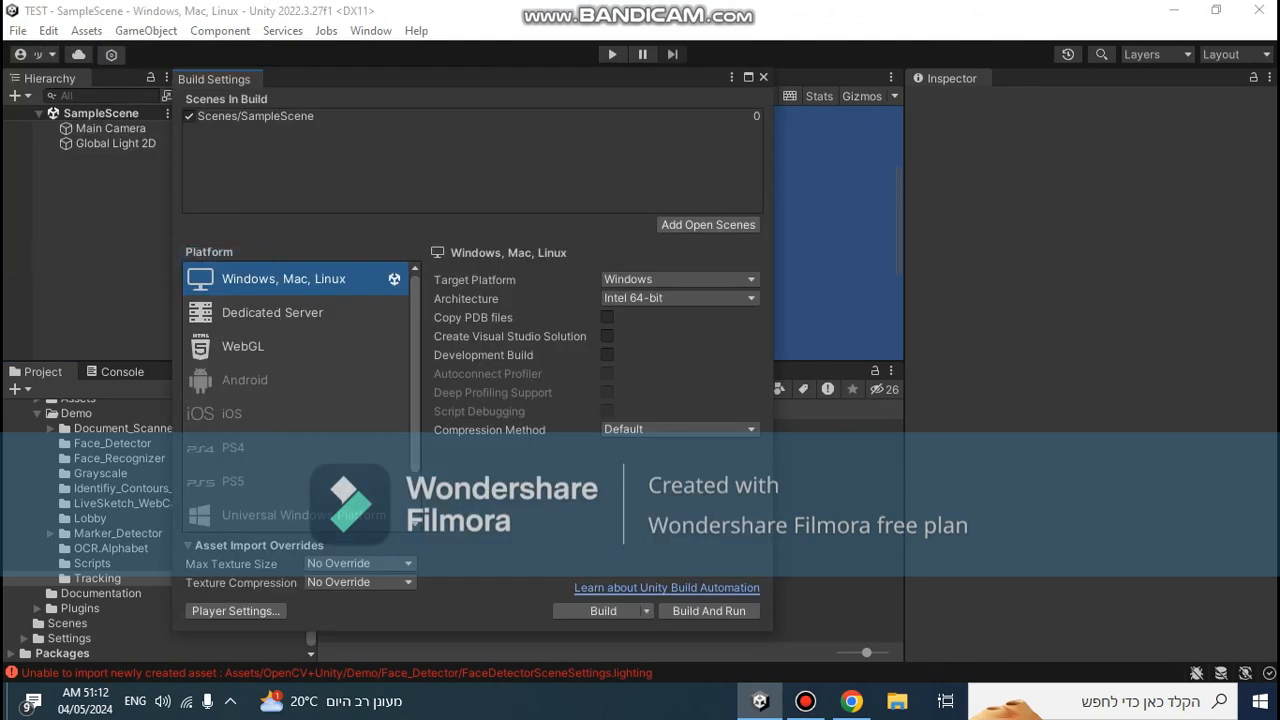
pyautogui.click(256, 117)
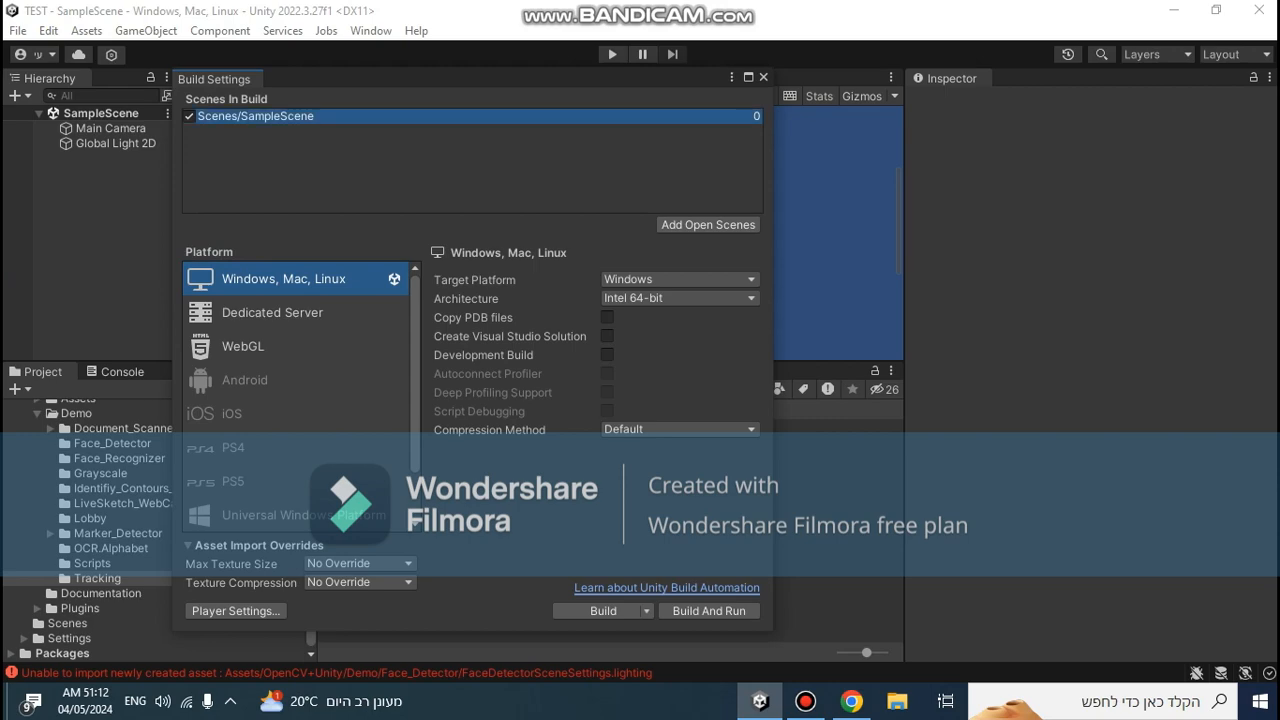
pyautogui.rightClick(254, 117)
pyautogui.click(330, 123)
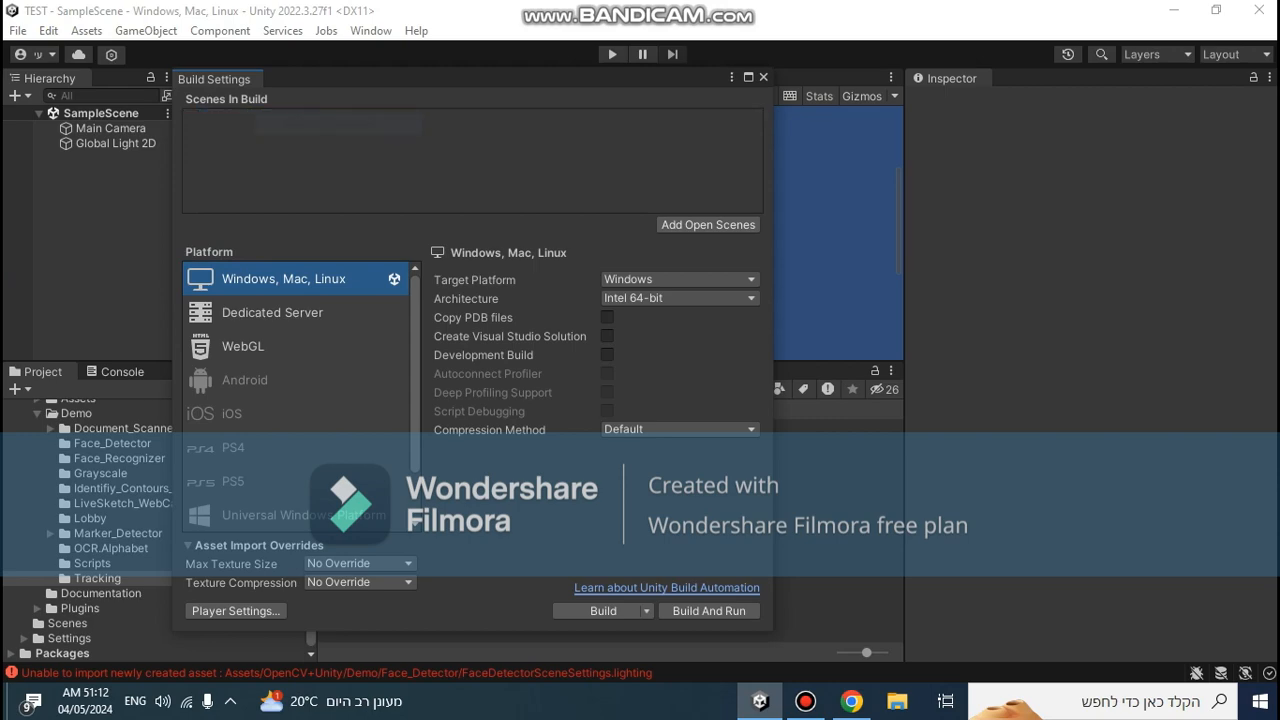
# Add the open SampleScene to the build scenes and remove it again, repeating this once more
pyautogui.click(708, 225)
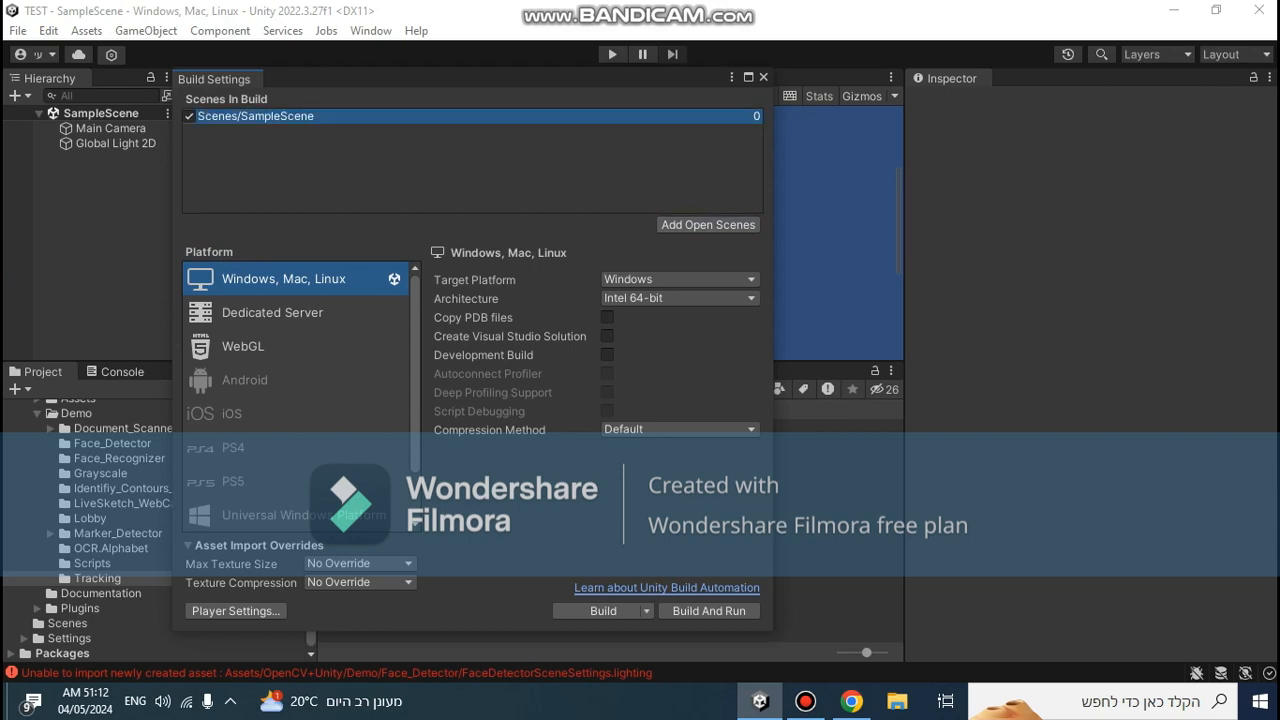
pyautogui.rightClick(312, 116)
pyautogui.click(345, 124)
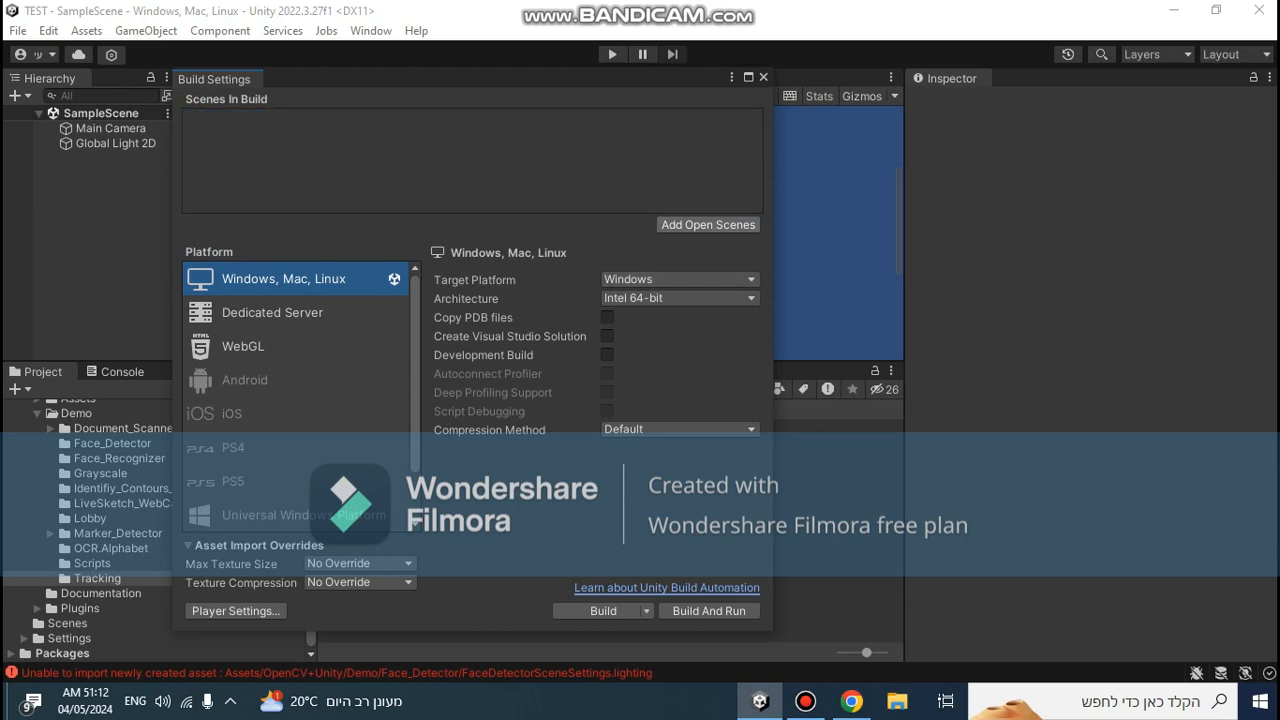
pyautogui.click(708, 225)
pyautogui.rightClick(436, 166)
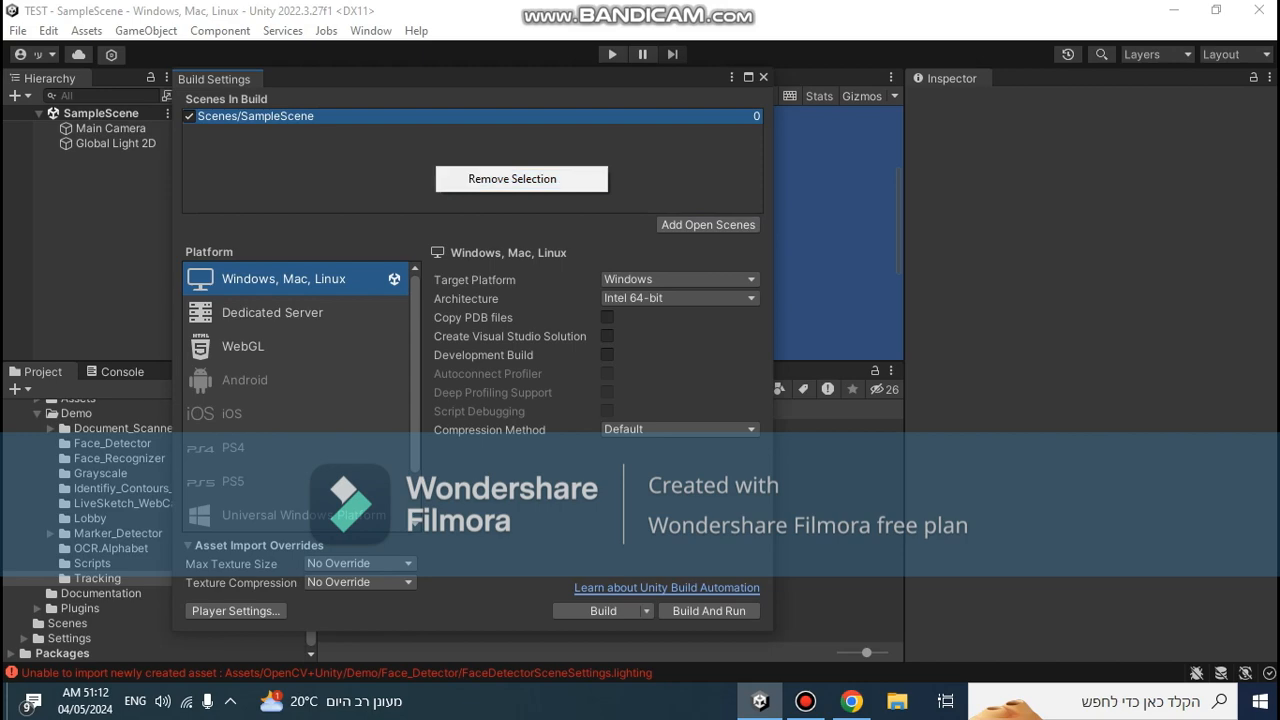
pyautogui.click(708, 225)
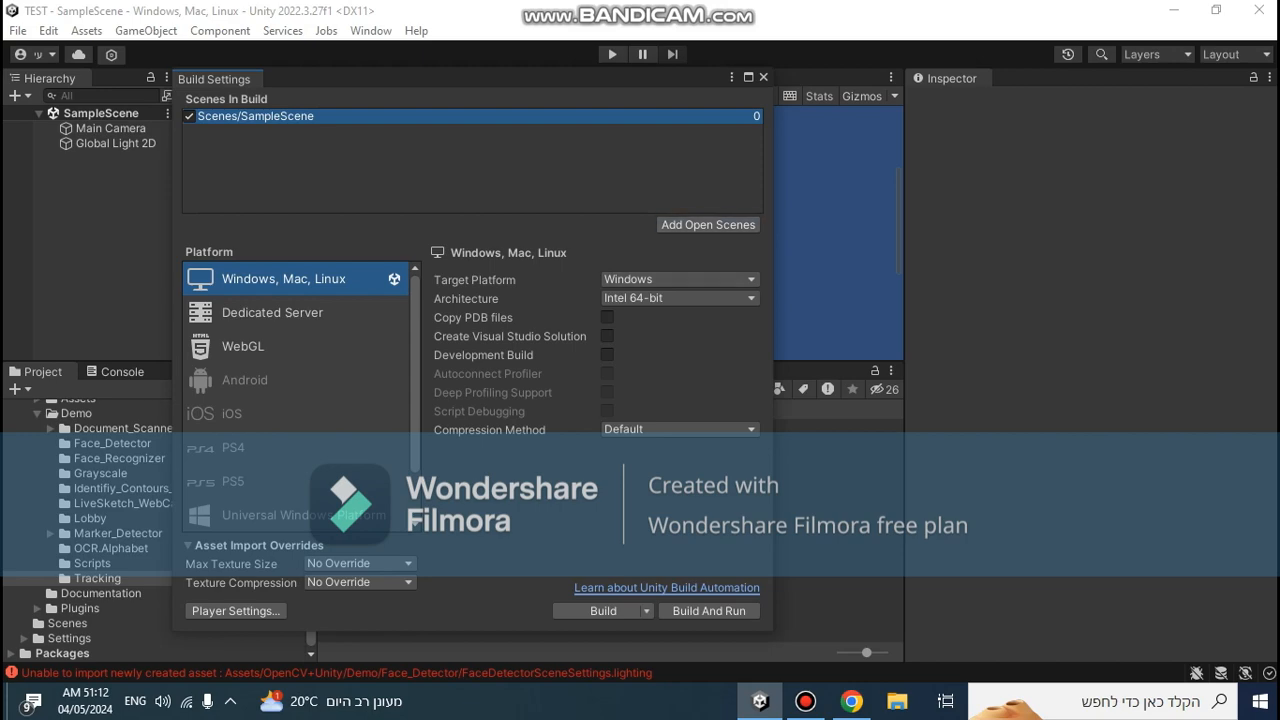
pyautogui.press('Delete')
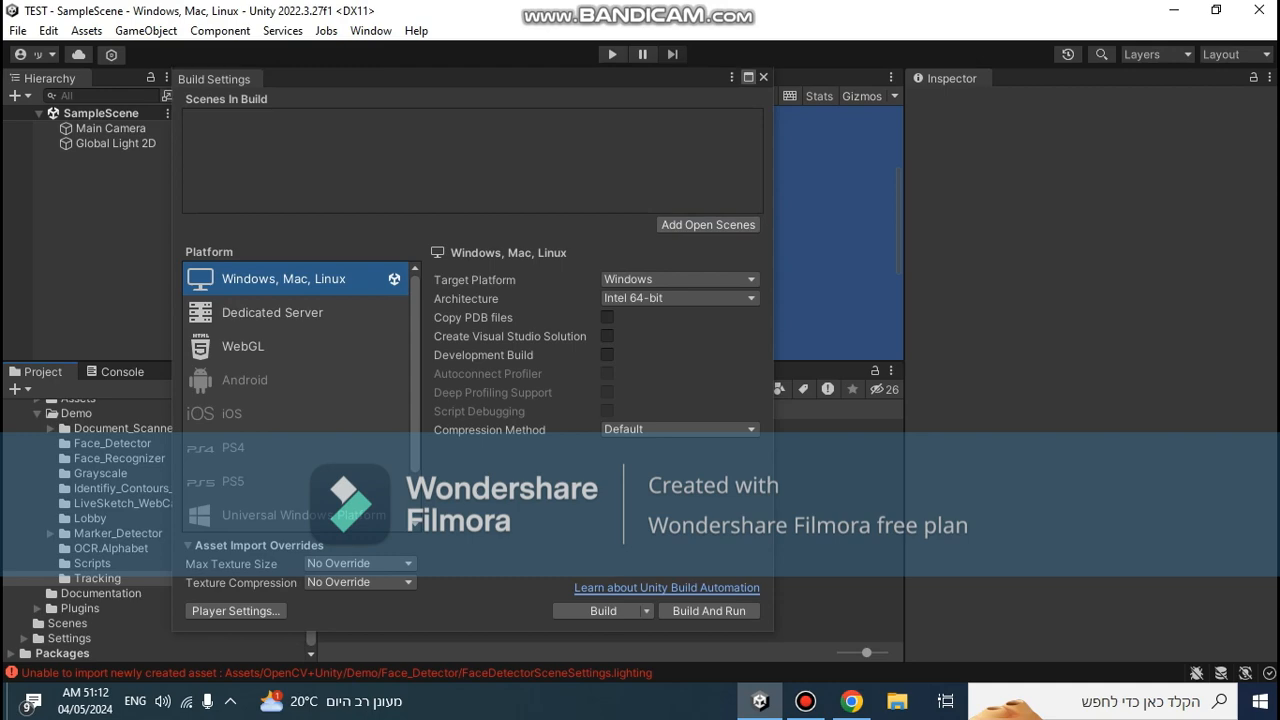
# Open TrackingScene from the Tracking folder and add it to the scenes in the build
pyautogui.click(763, 77)
pyautogui.doubleClick(361, 458)
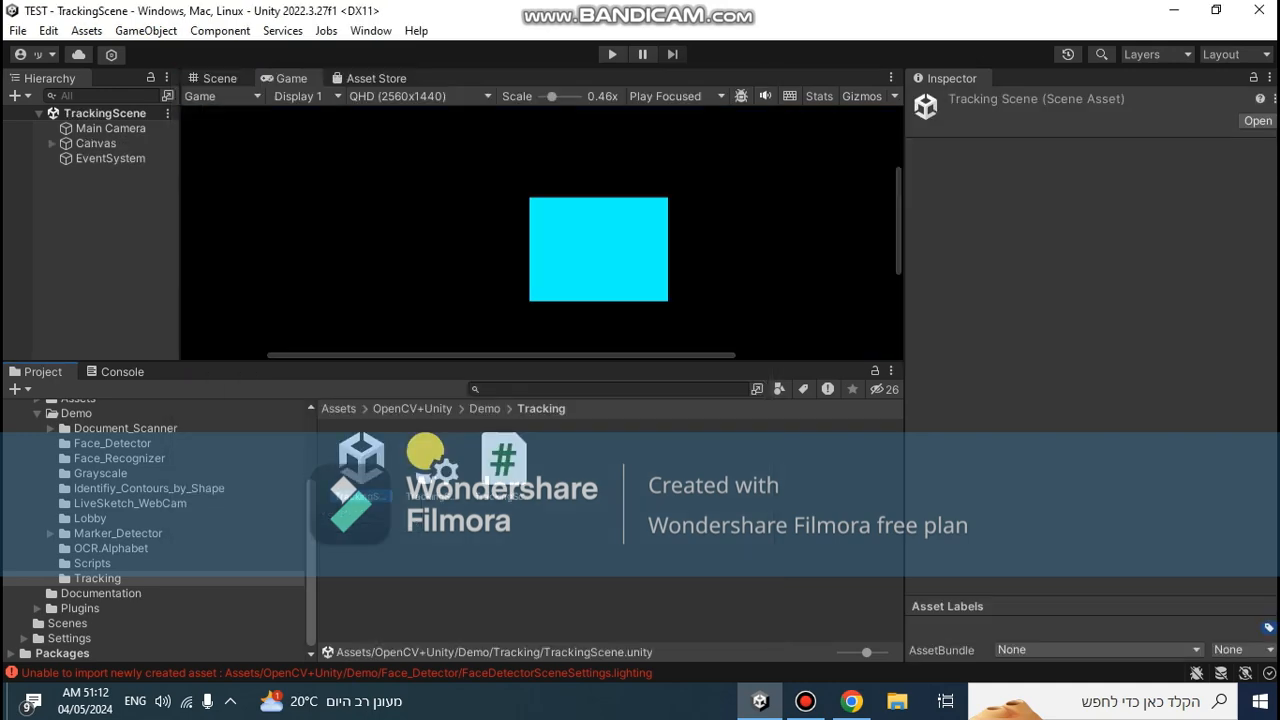
pyautogui.click(18, 30)
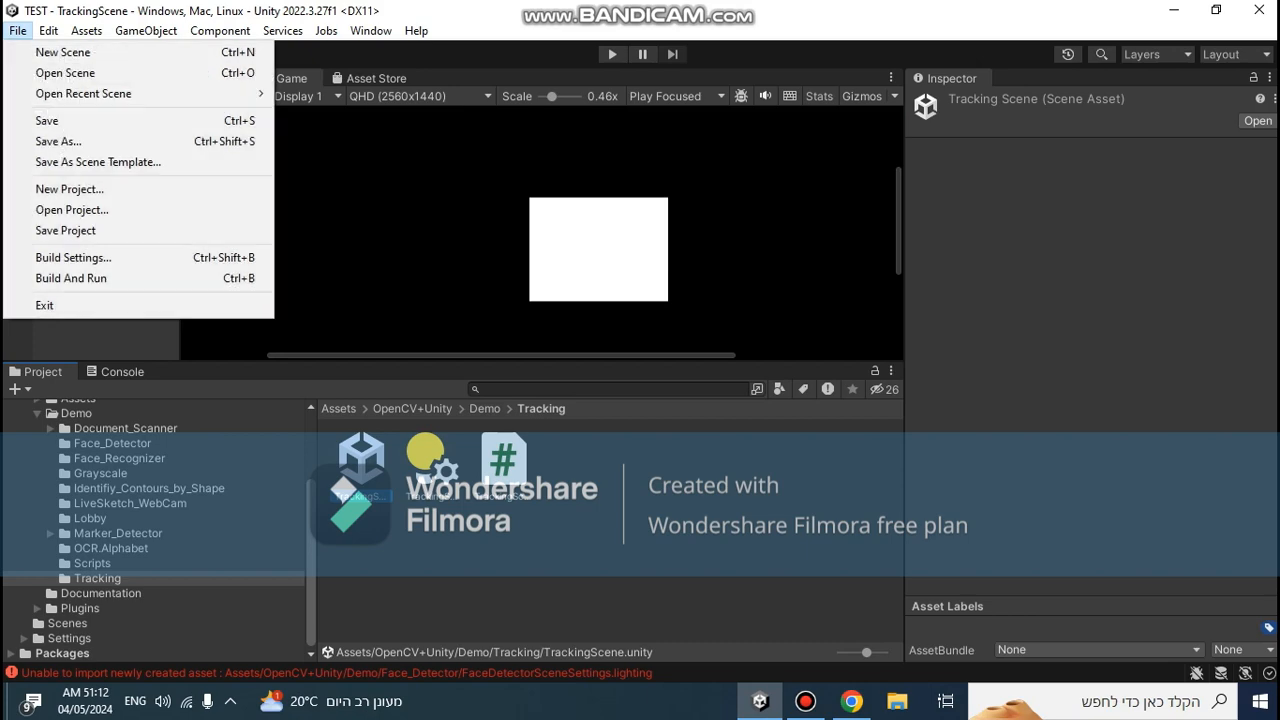
pyautogui.click(65, 258)
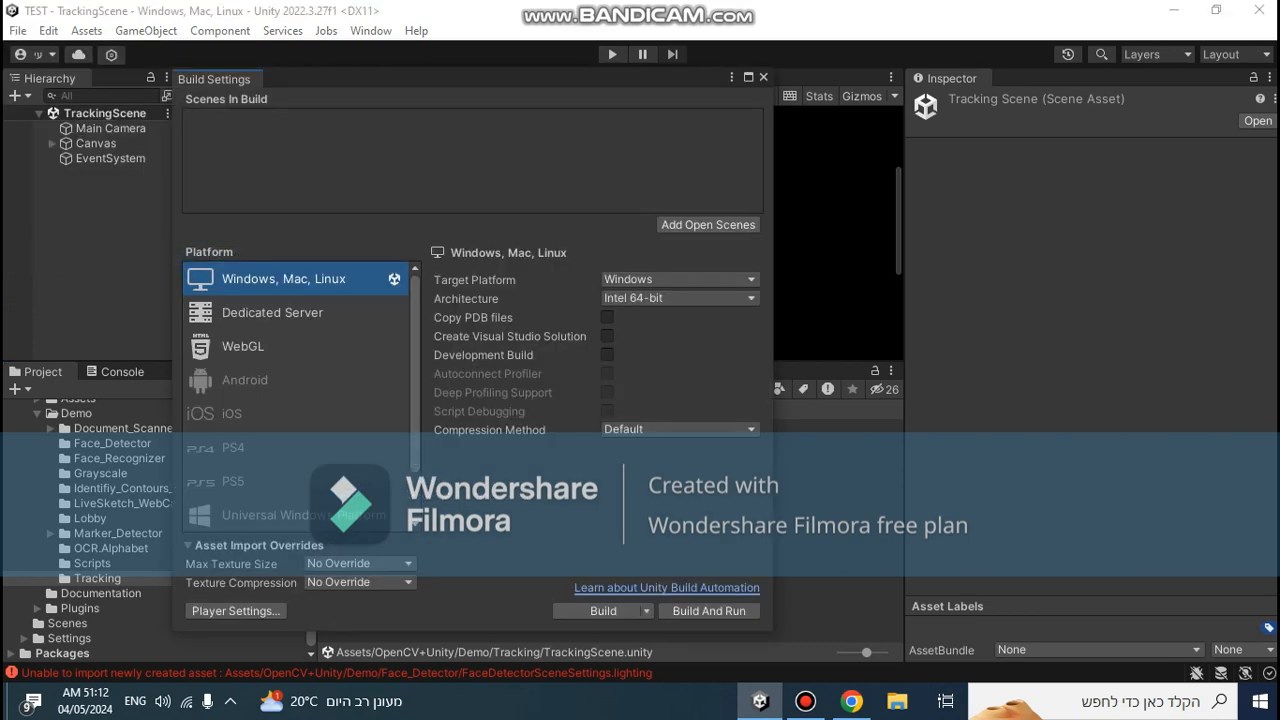
pyautogui.click(708, 224)
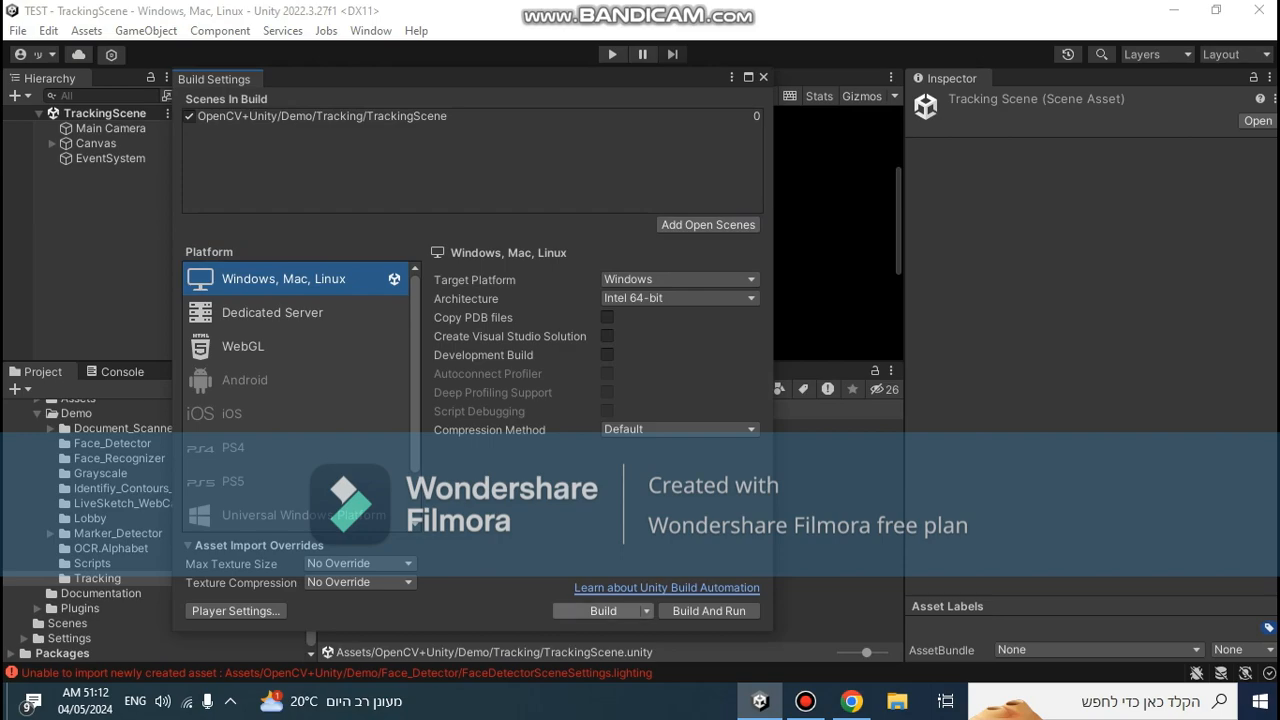
# Build the Windows player into a test folder inside the desktop's REAL TIME TRACKING WEBCAM folder
pyautogui.click(603, 610)
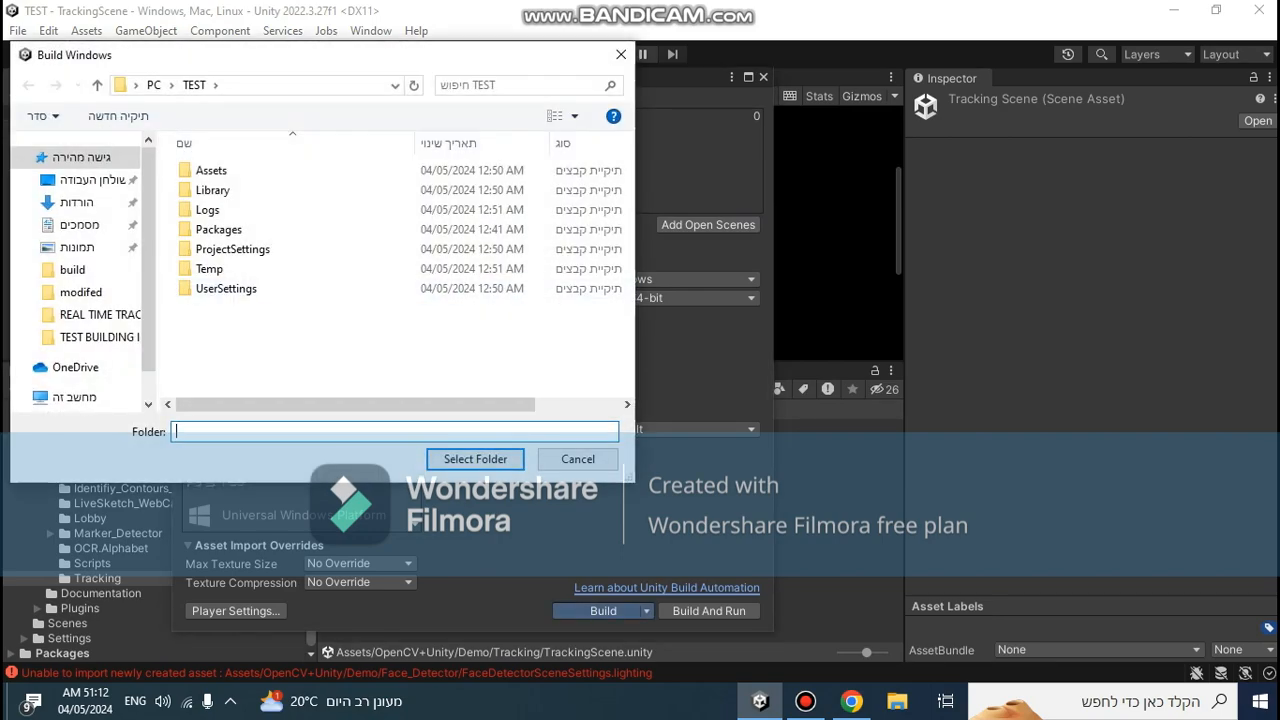
pyautogui.click(153, 85)
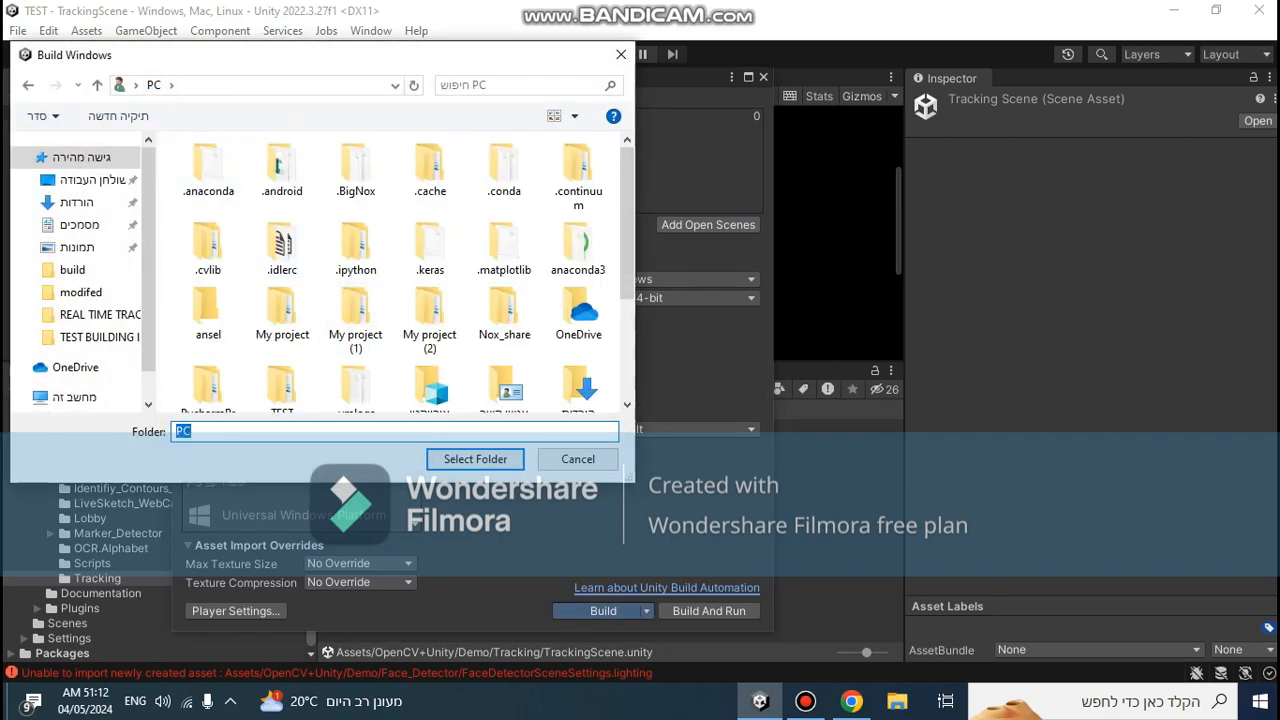
pyautogui.scroll(-3, 432, 248)
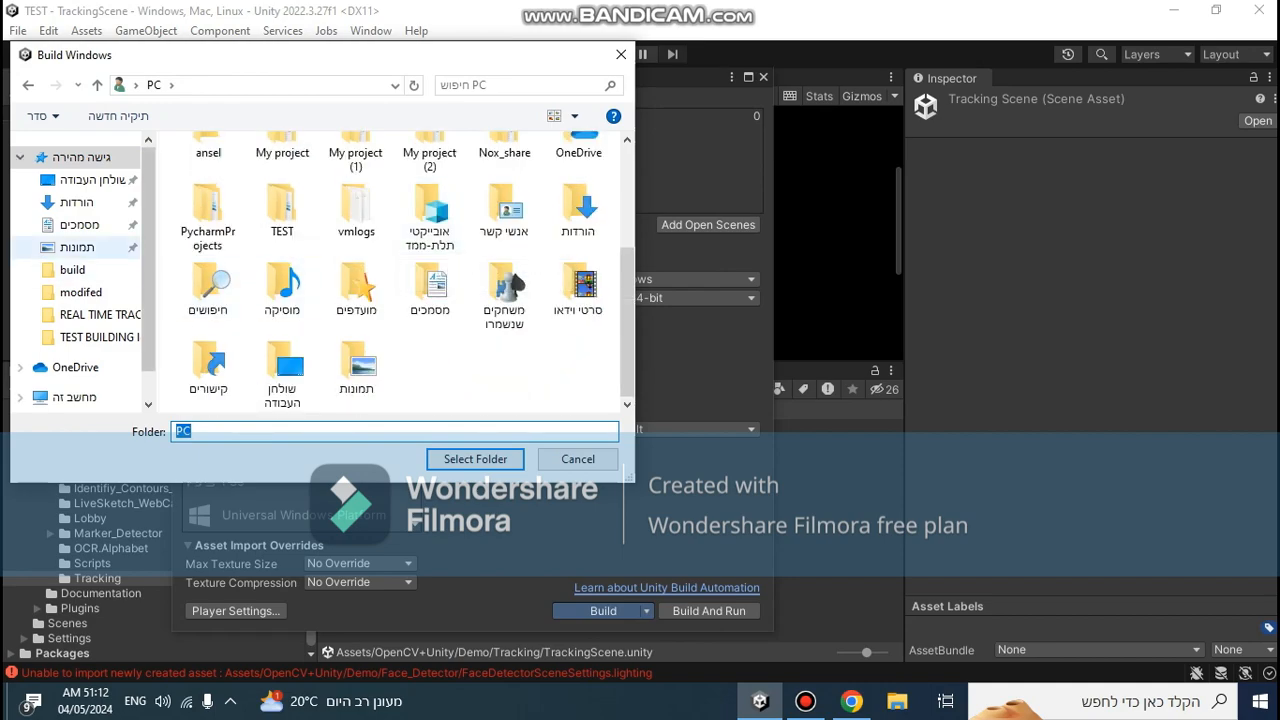
pyautogui.click(92, 180)
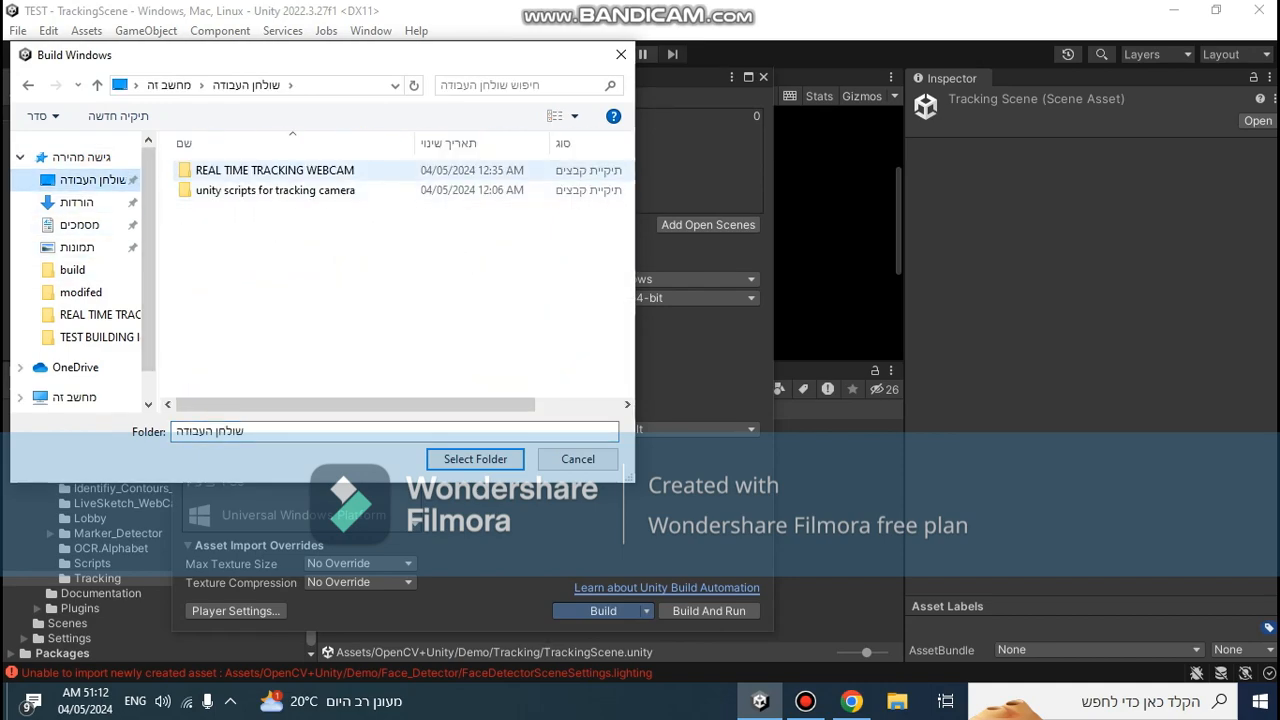
pyautogui.doubleClick(275, 170)
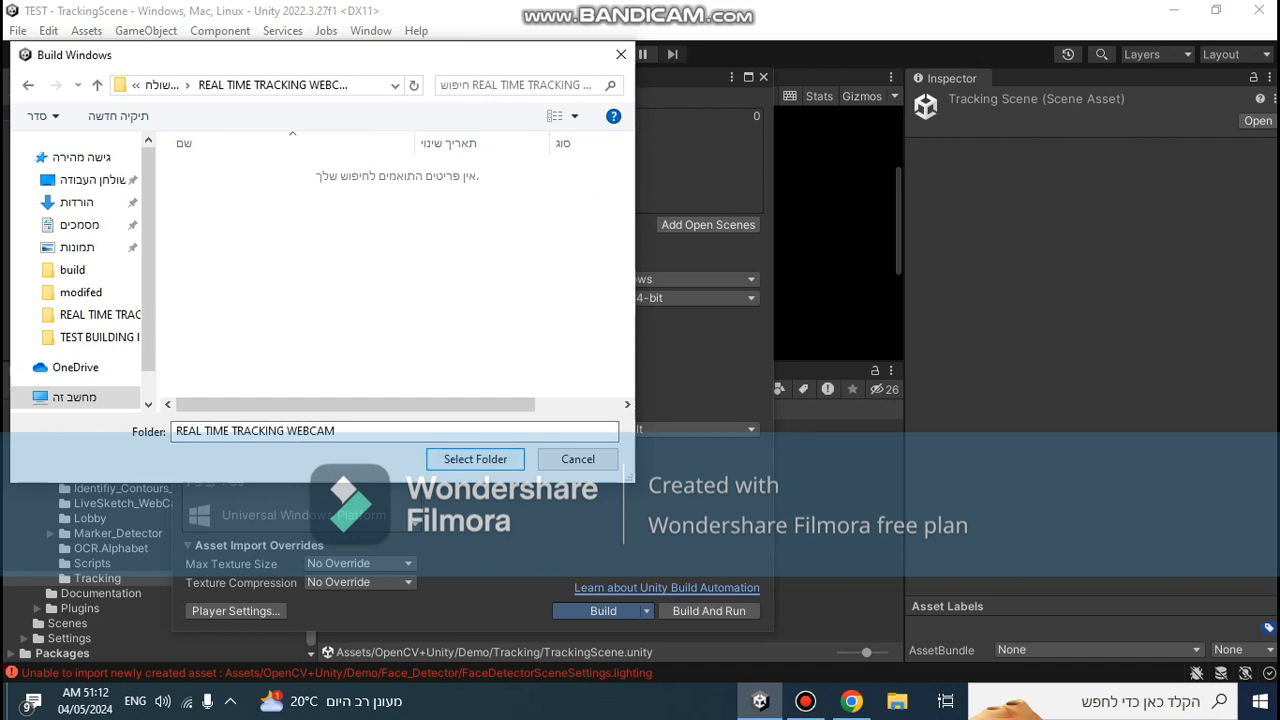
pyautogui.press('Return')
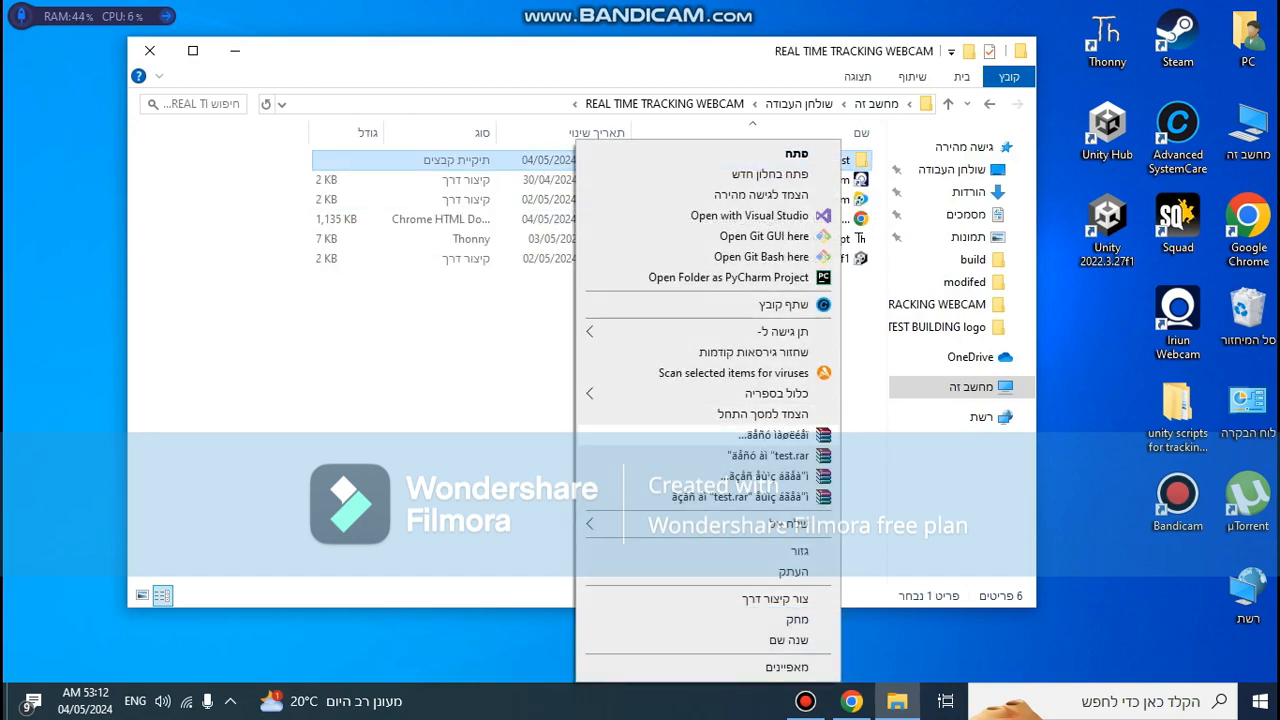
# Start an archive of the test folder, make it a self-extracting RAR named test.exe and choose its compression method
pyautogui.click(770, 435)
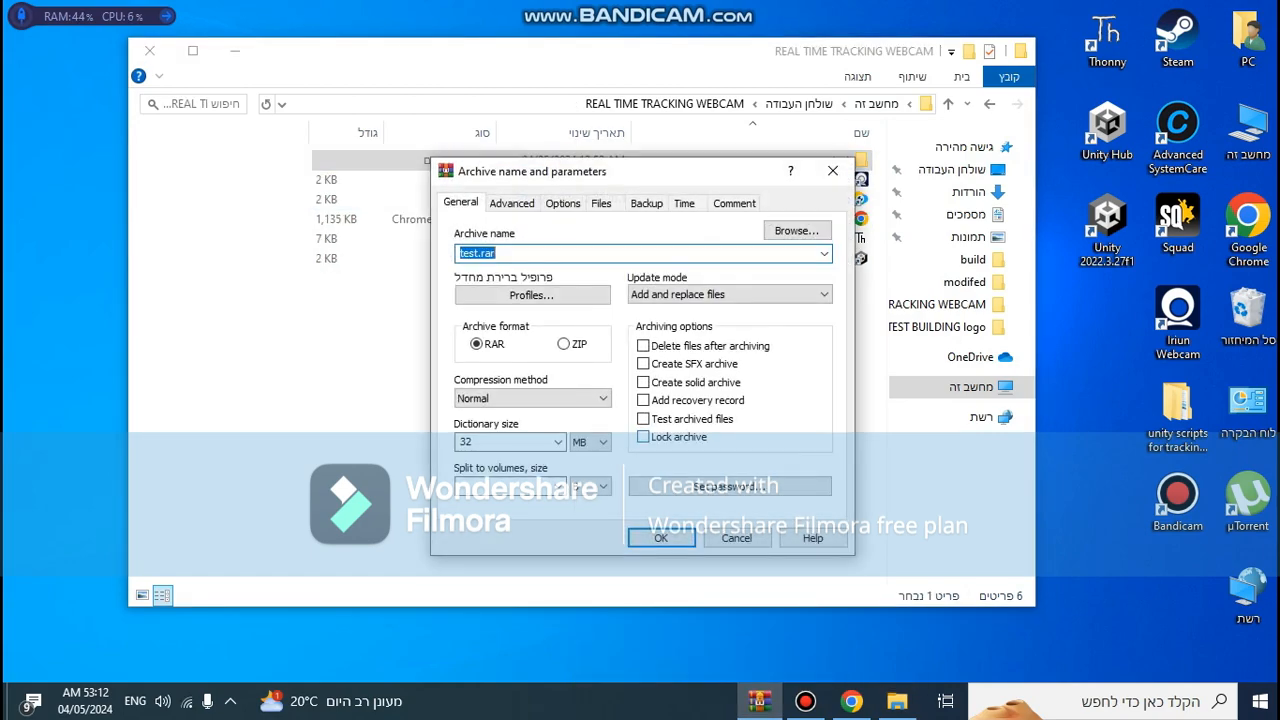
pyautogui.click(644, 364)
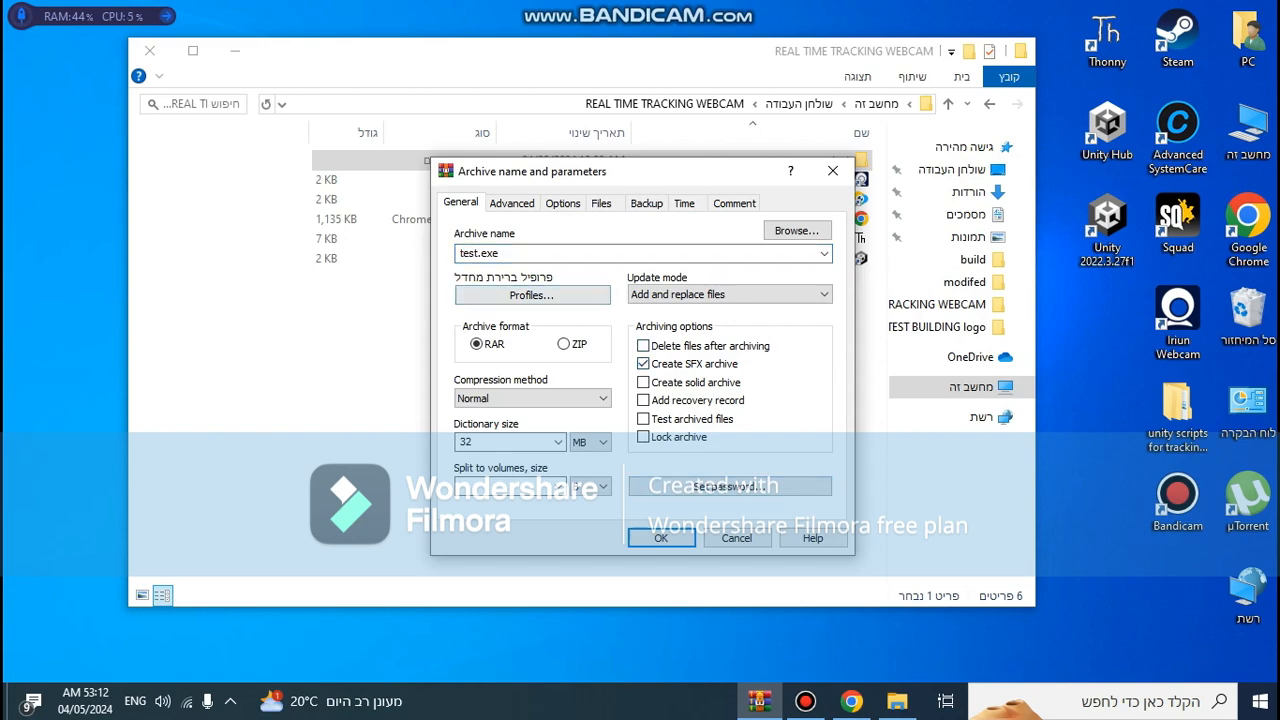
pyautogui.click(533, 398)
pyautogui.click(473, 427)
# Configure the self-extracting archive to run test\test after extraction and to unpack to a temporary folder
pyautogui.click(512, 203)
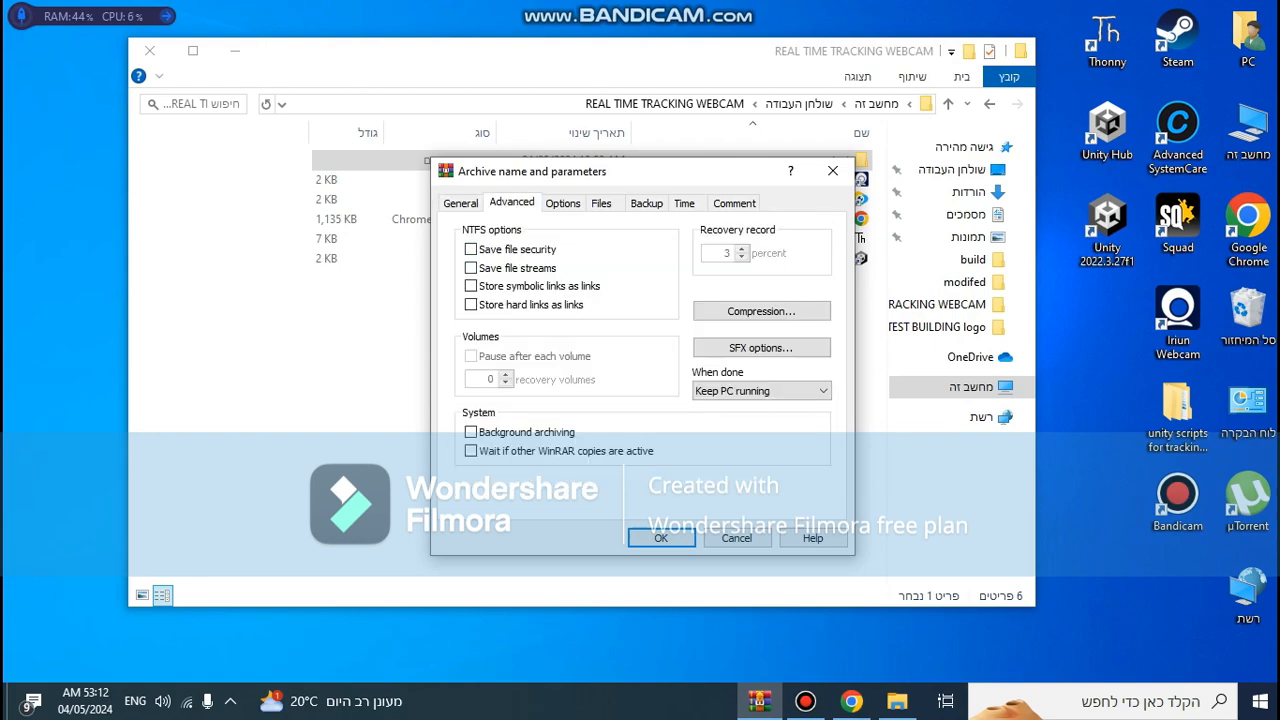
pyautogui.click(761, 347)
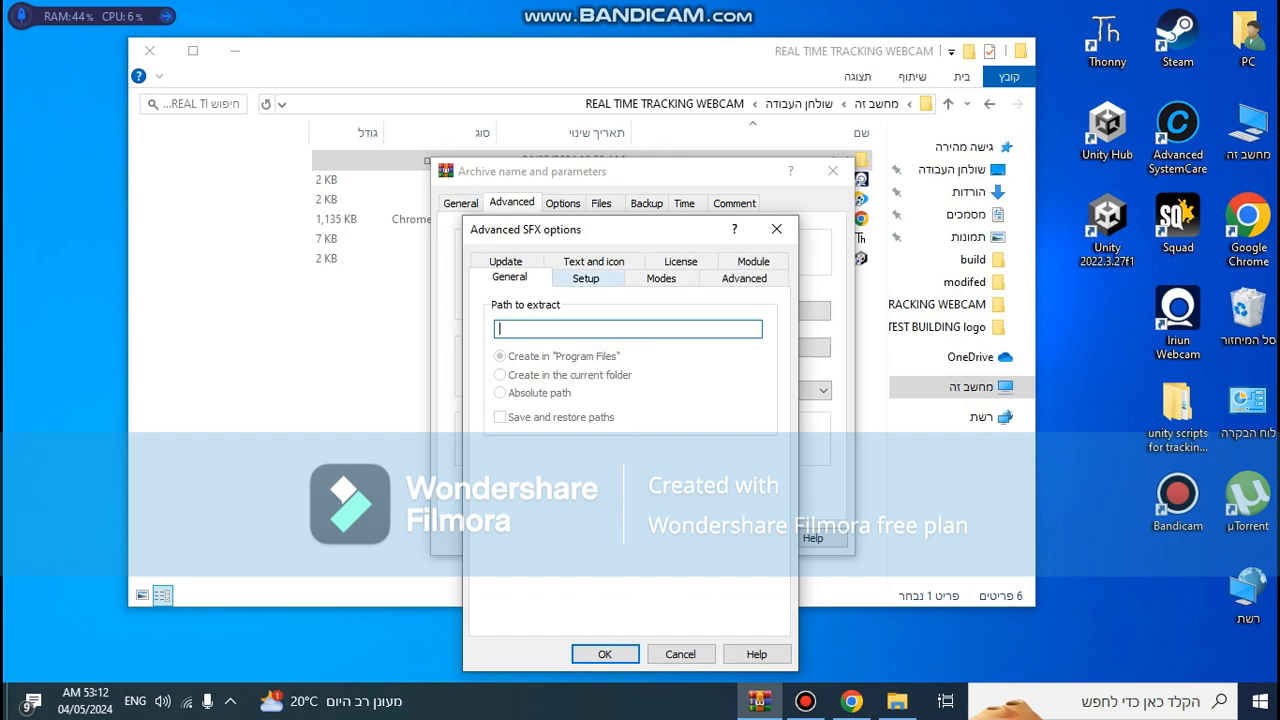
pyautogui.click(585, 278)
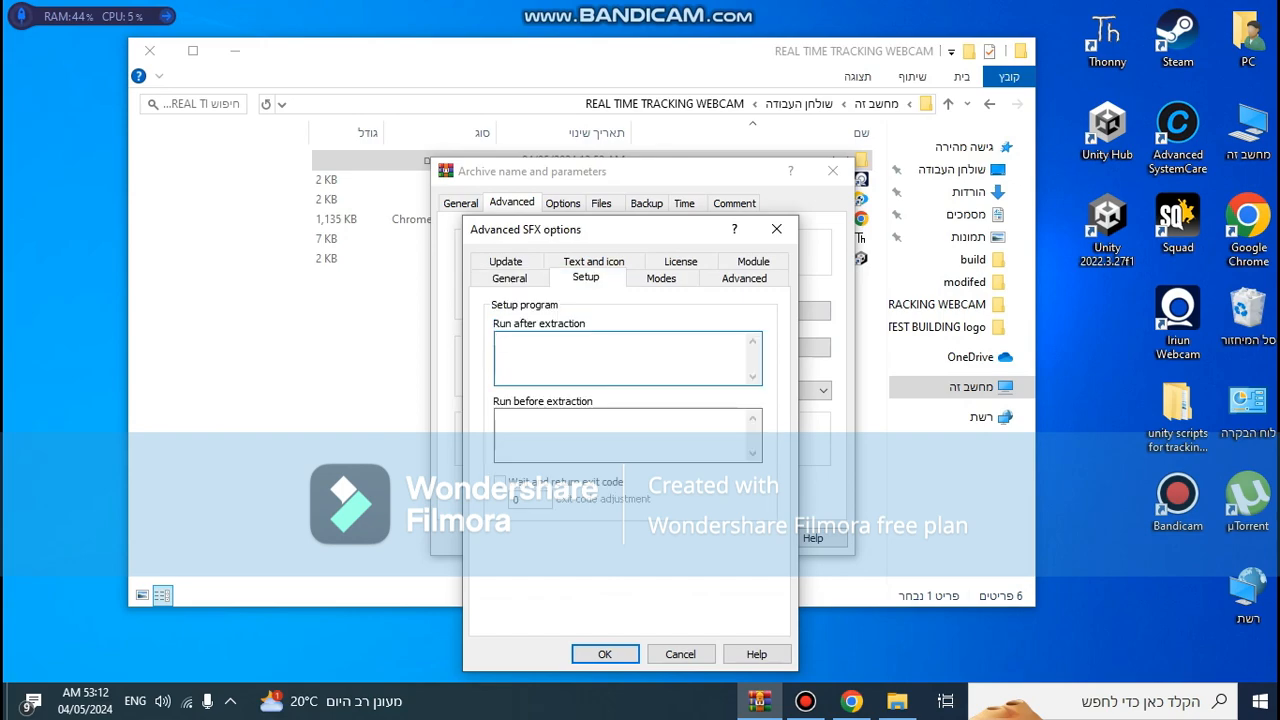
pyautogui.write('test')
pyautogui.write('\te')
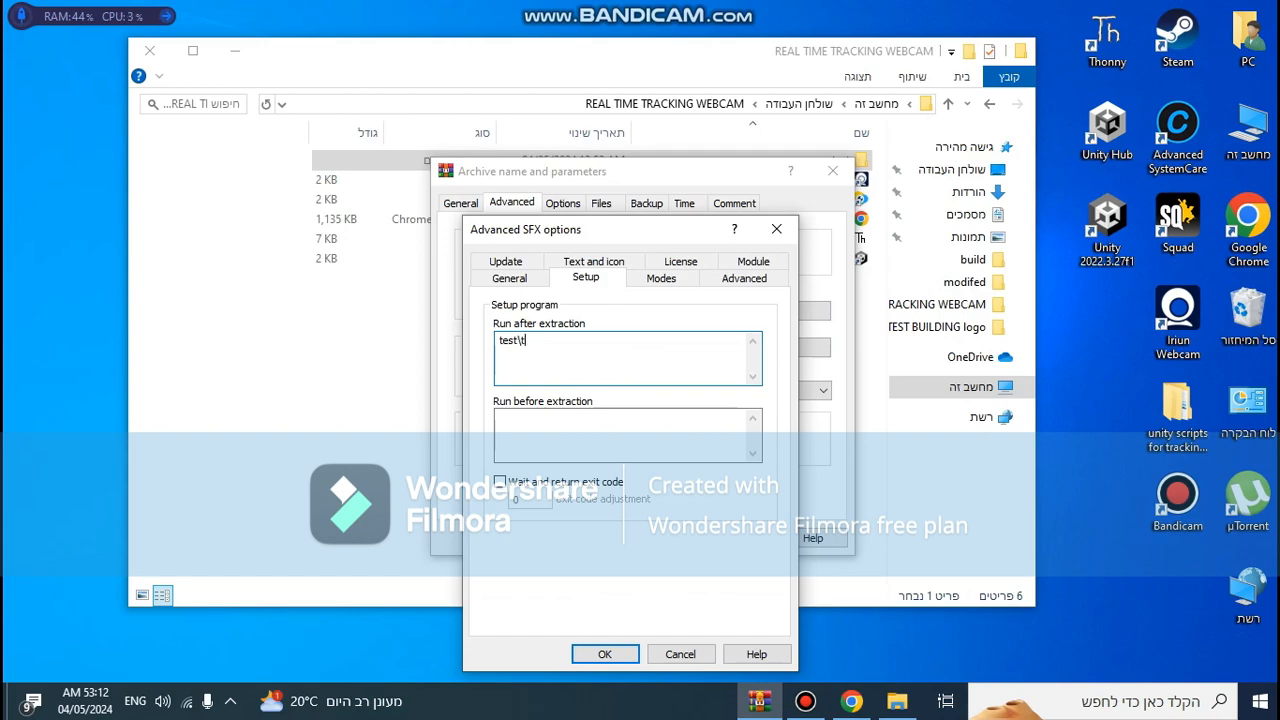
pyautogui.write('st')
pyautogui.click(660, 278)
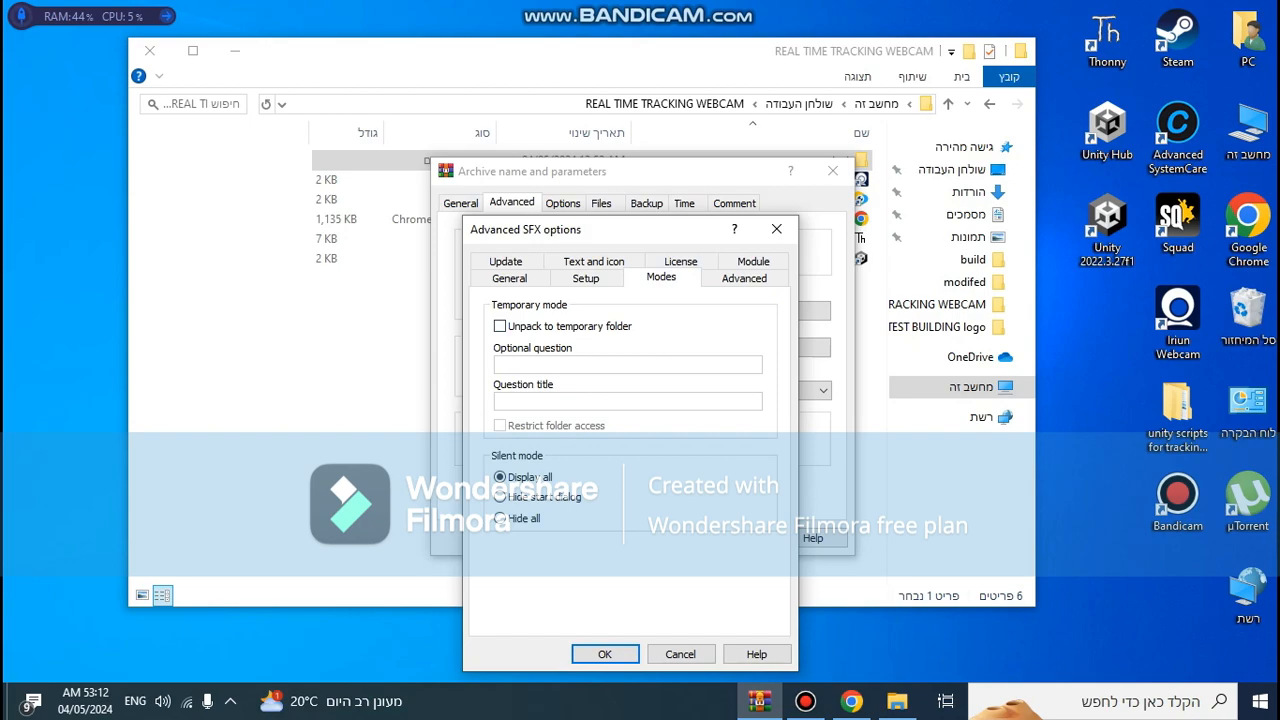
pyautogui.click(500, 326)
# Load LOGO2 from the build folder's TEST BUILDING logo subfolder as the SFX icon and create the archive
pyautogui.click(744, 278)
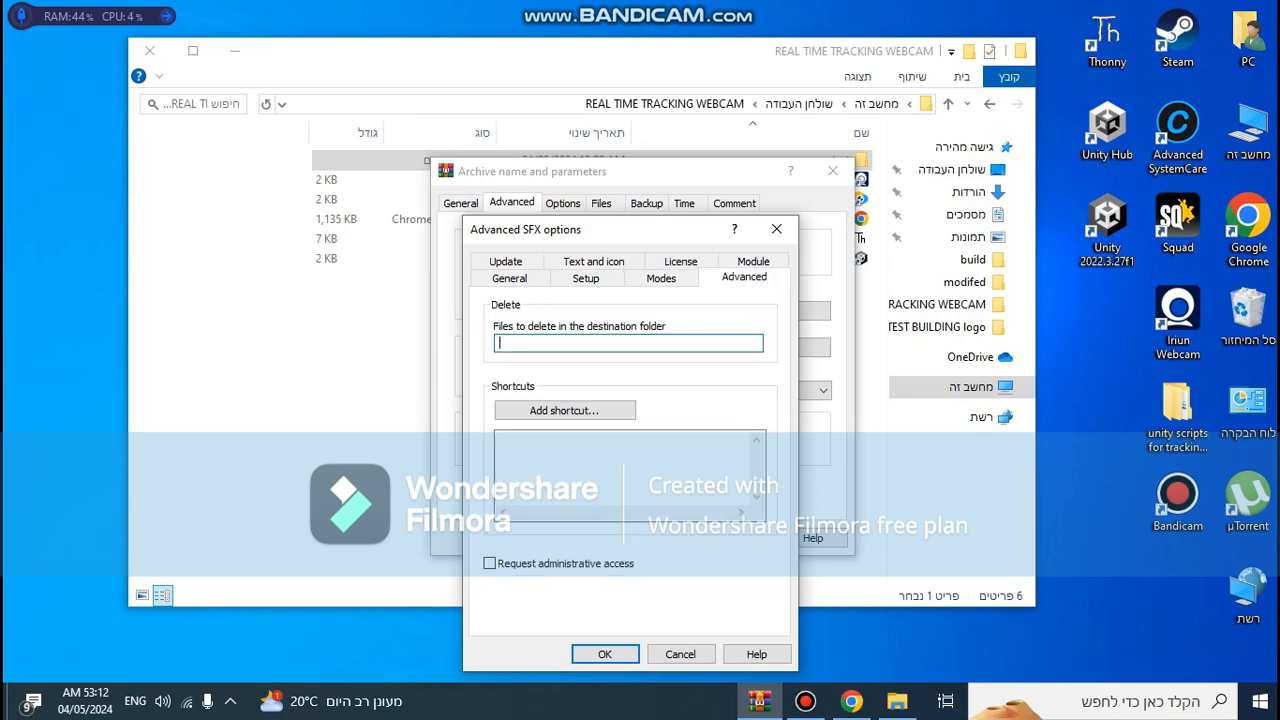
pyautogui.click(593, 261)
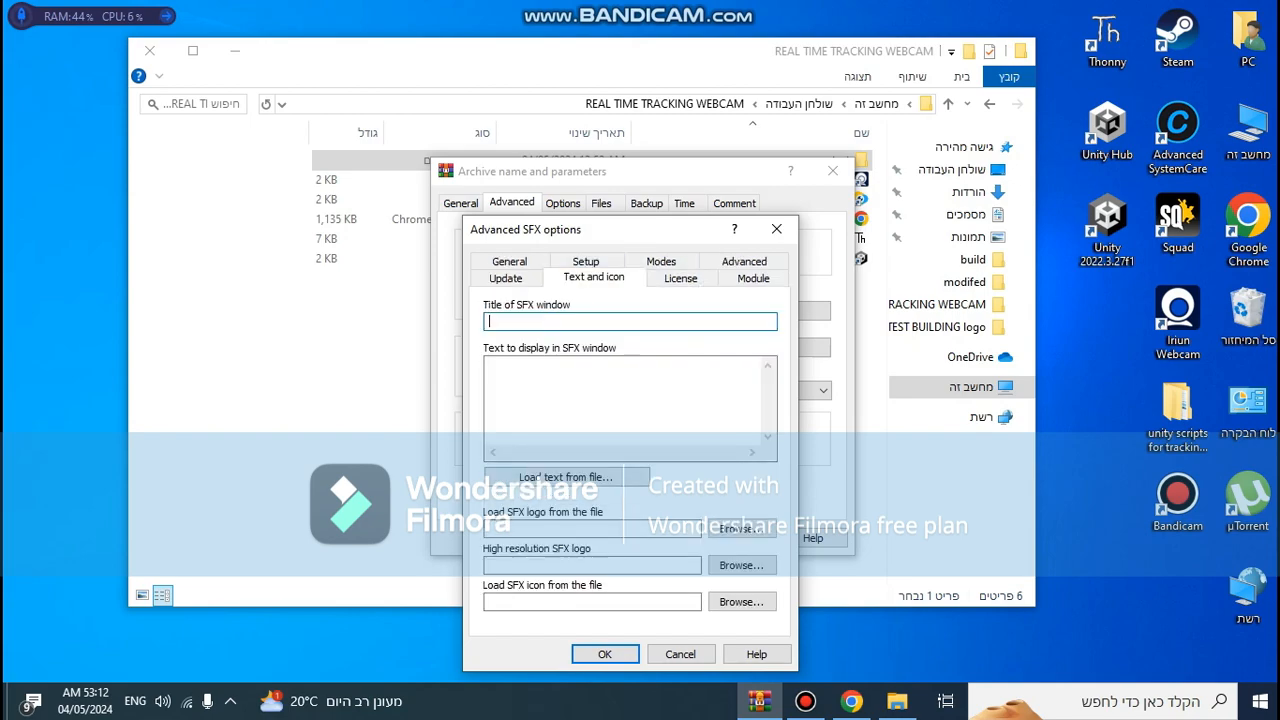
pyautogui.click(741, 601)
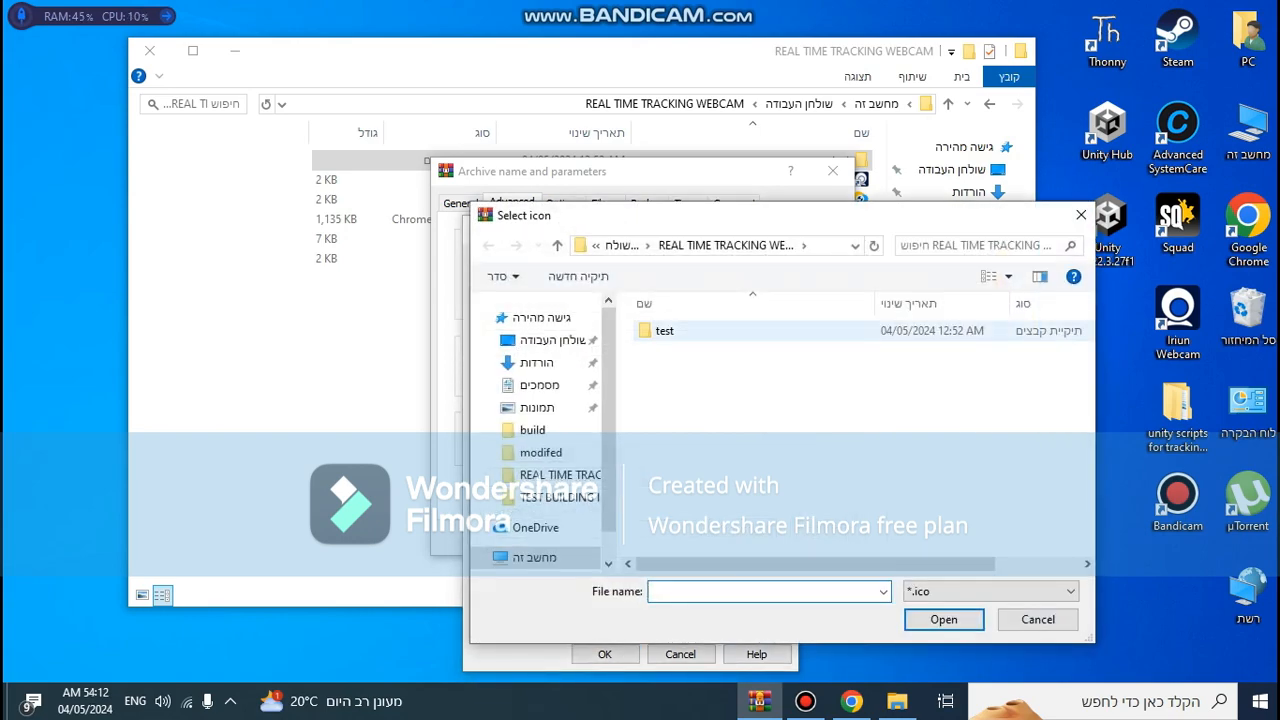
pyautogui.click(552, 340)
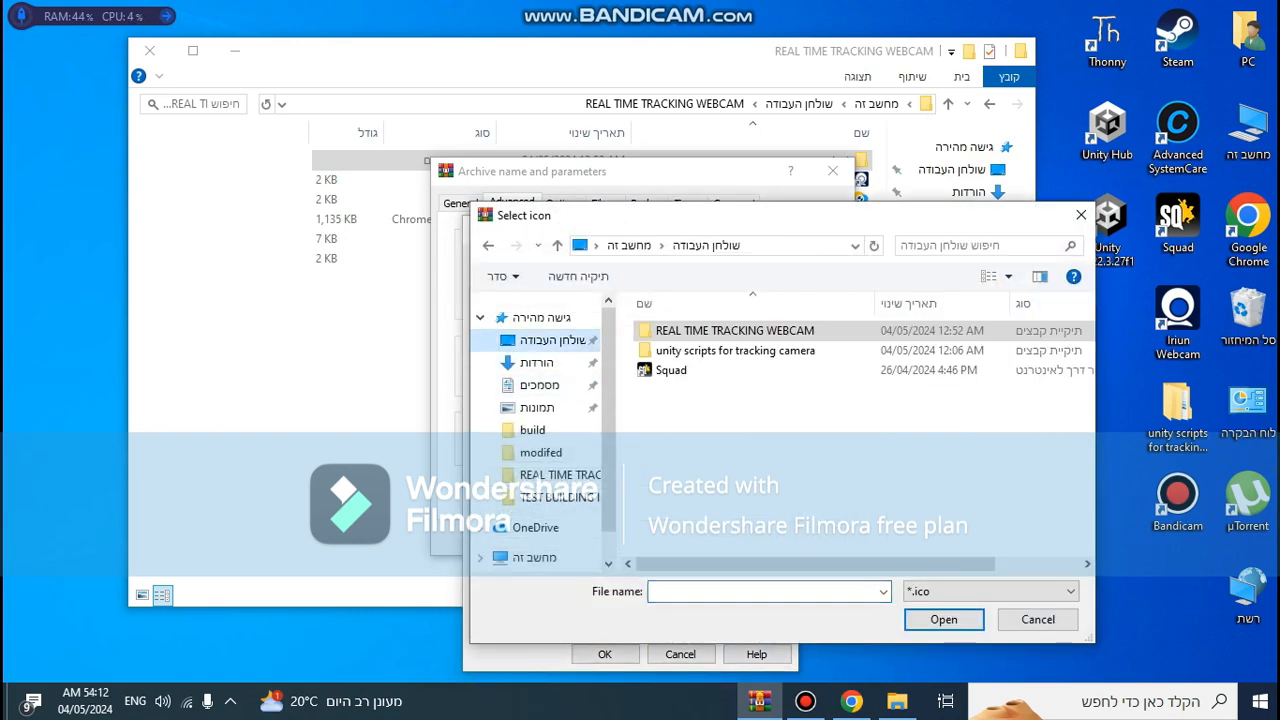
pyautogui.doubleClick(735, 350)
pyautogui.doubleClick(690, 330)
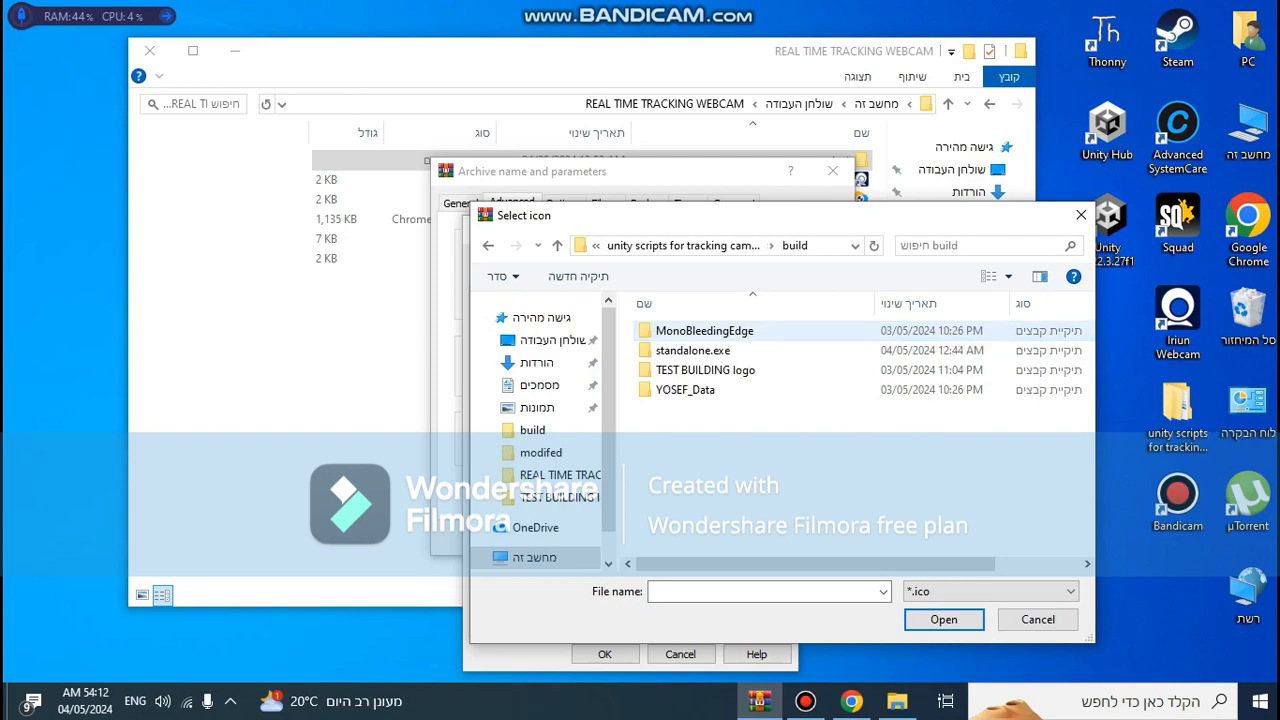
pyautogui.doubleClick(705, 370)
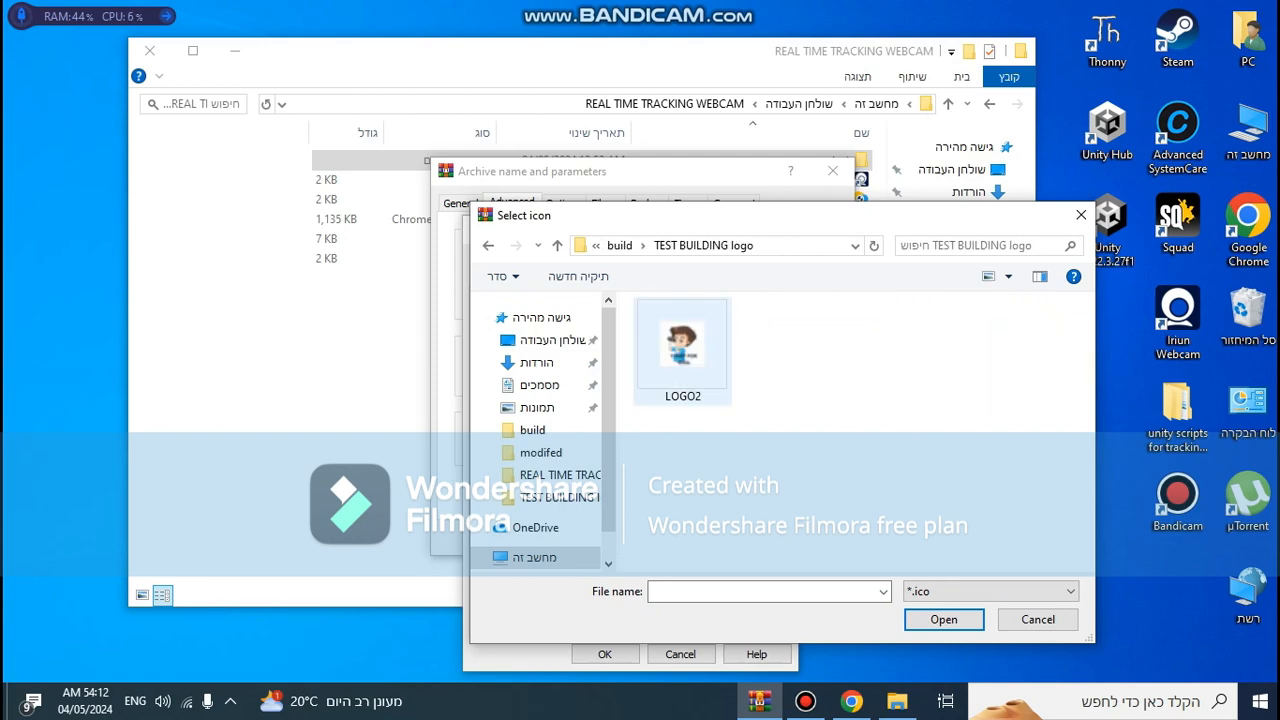
pyautogui.doubleClick(683, 350)
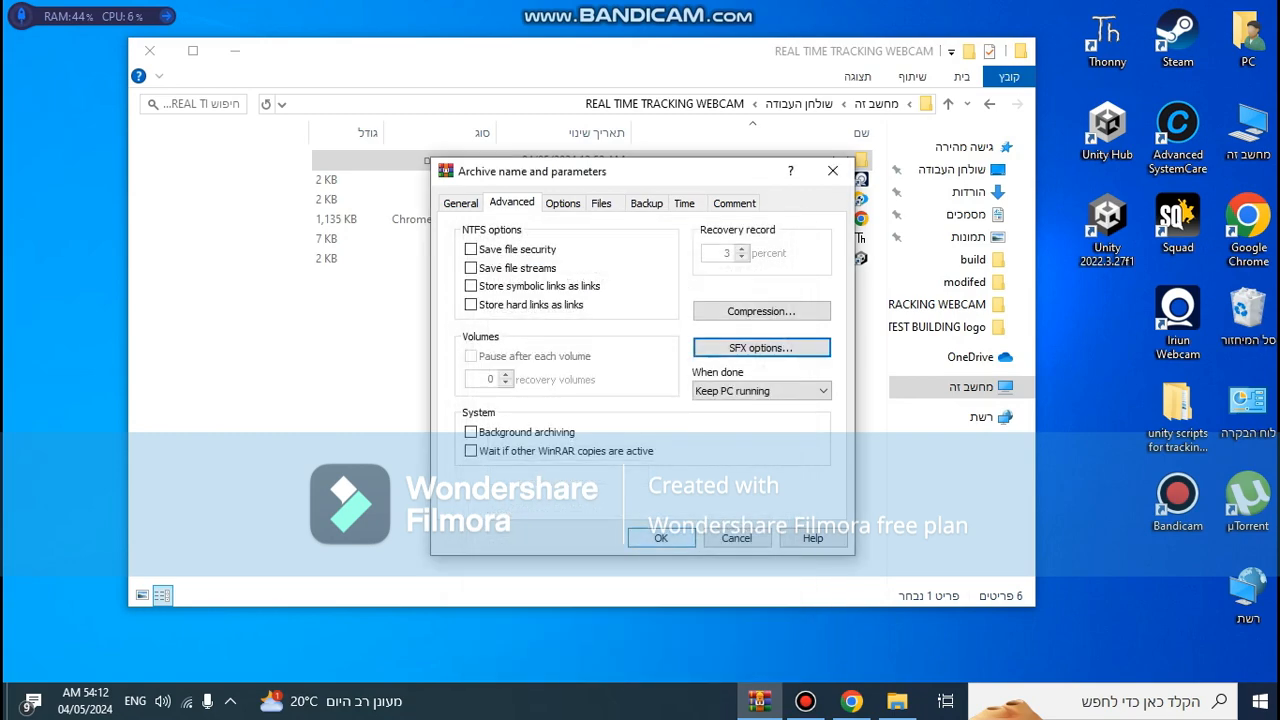
pyautogui.click(661, 538)
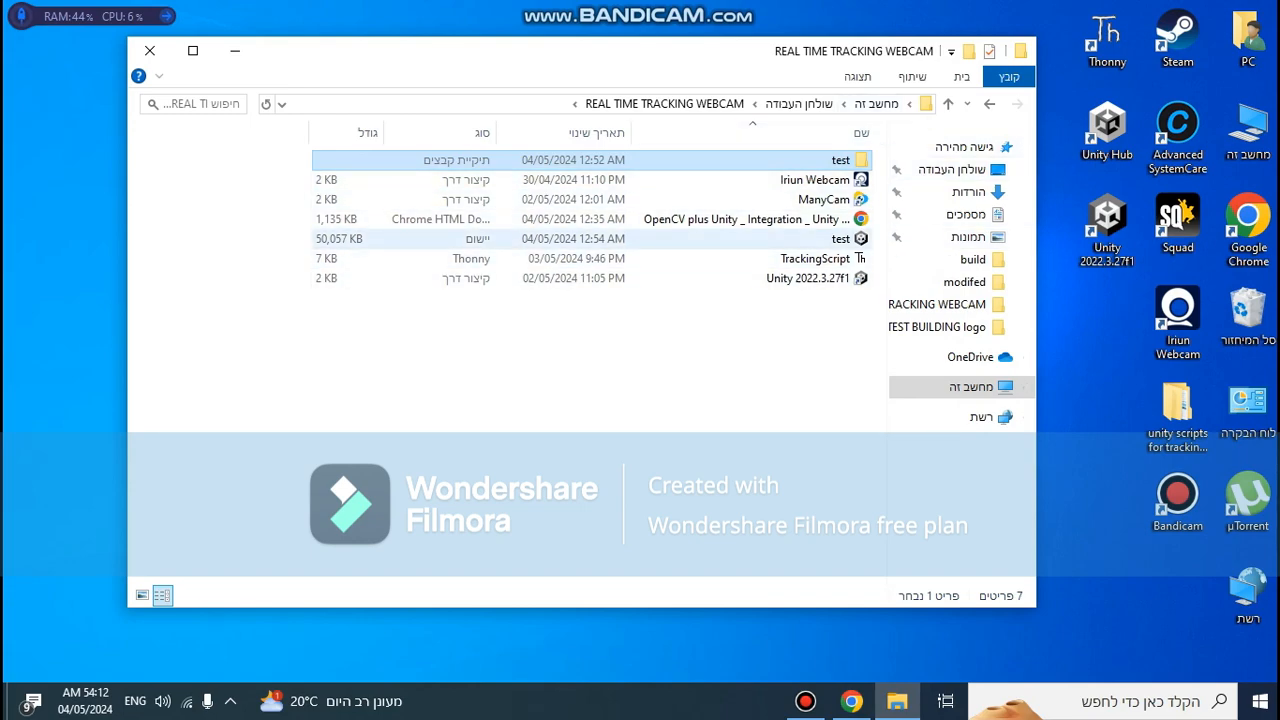
# Move the self-extracting test application out of the REAL TIME TRACKING WEBCAM folder onto the desktop and close the folder window
pyautogui.click(810, 239)
pyautogui.moveTo(815, 239); pyautogui.dragTo(250, 294)
pyautogui.click(150, 51)
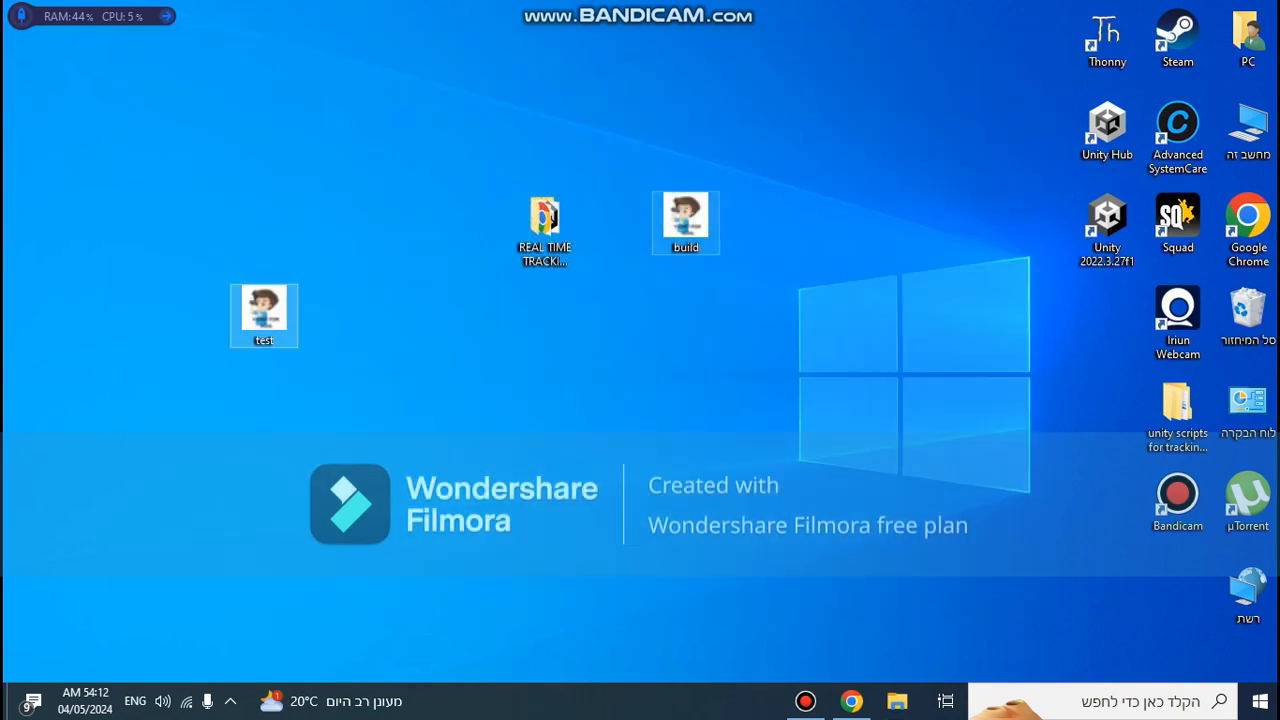
# Delete the build file from the desktop and launch the test application
pyautogui.click(686, 222)
pyautogui.press('Delete')
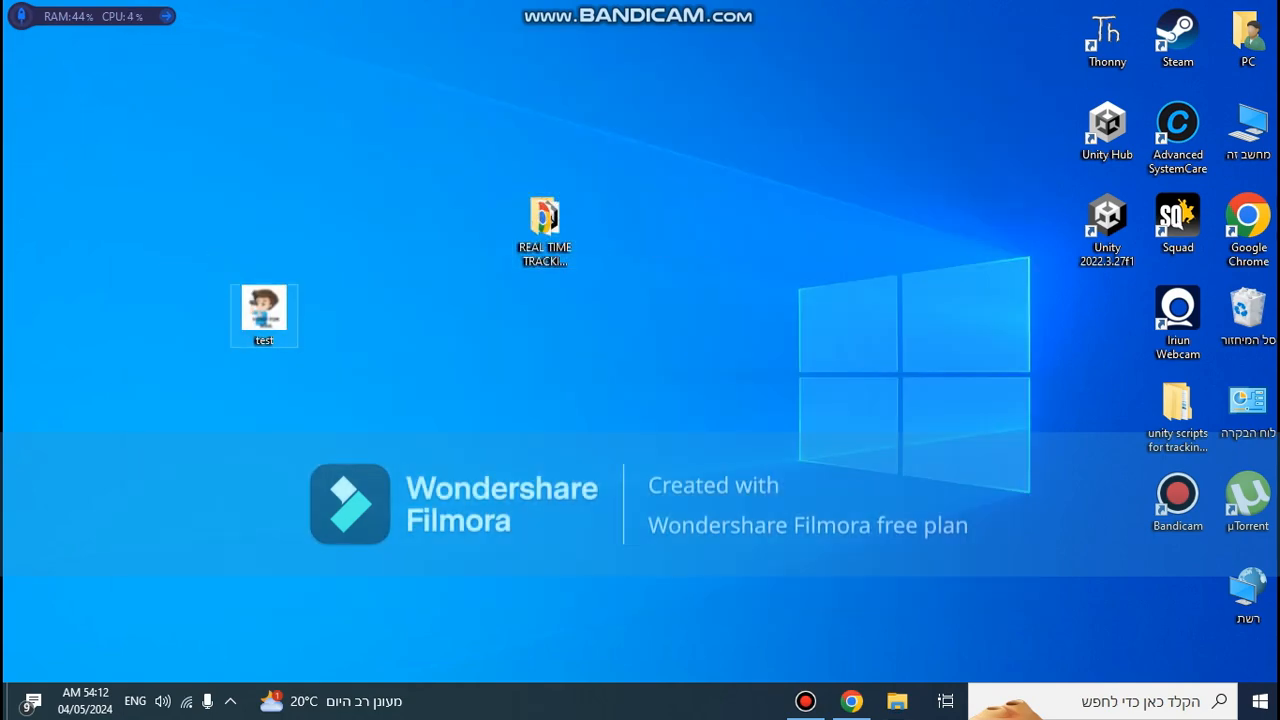
pyautogui.doubleClick(264, 312)
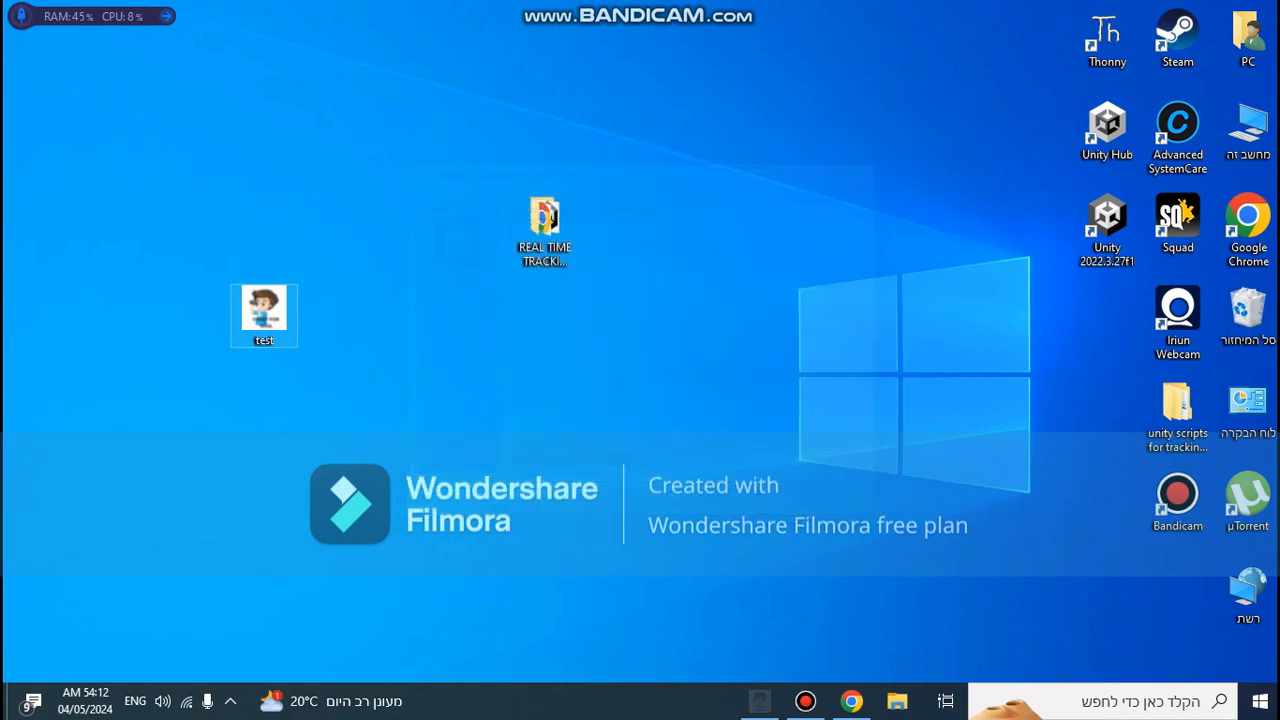